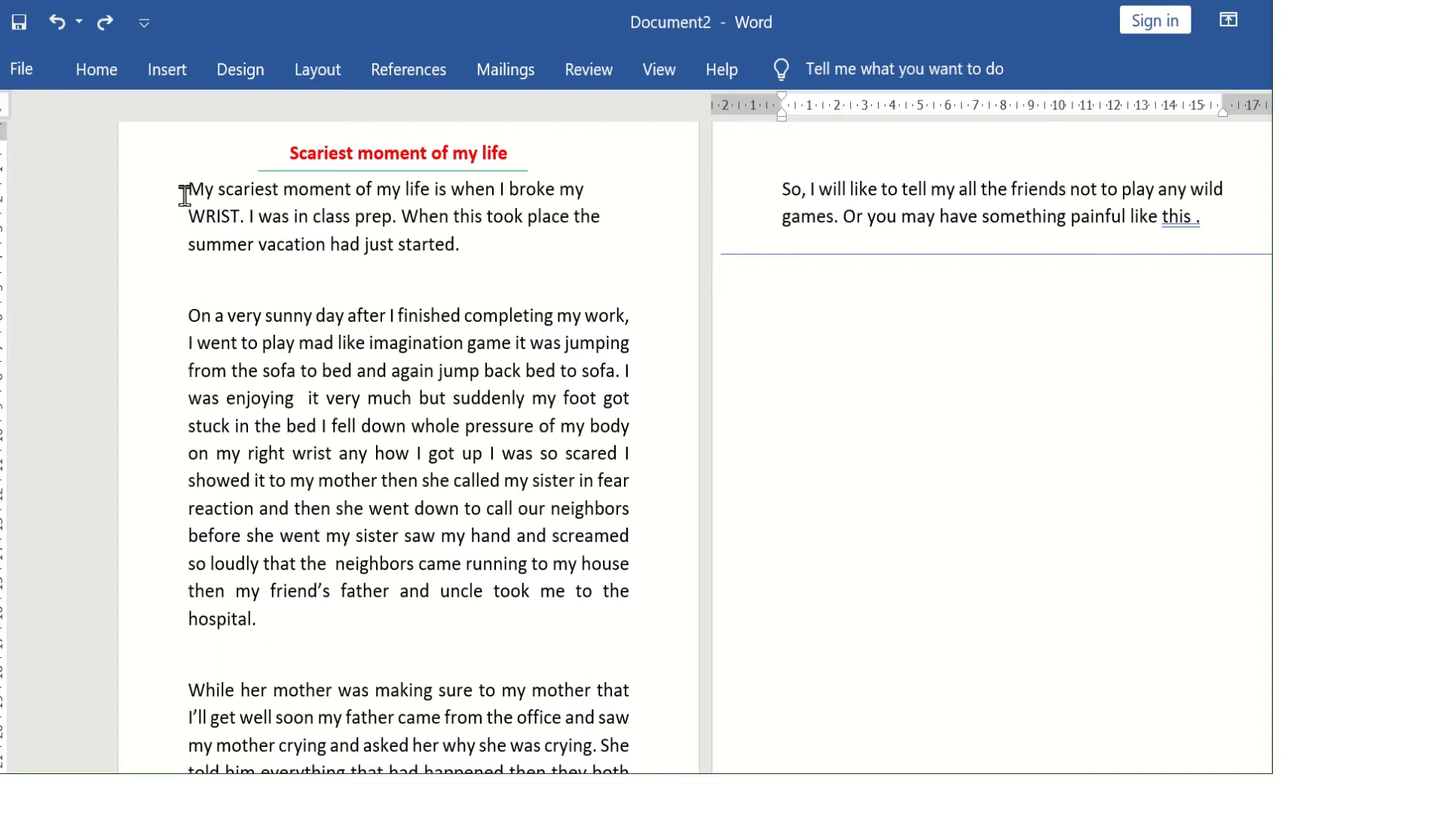
- Select the whole story and lay it out in two columns
drag(186, 188, 892, 229)
click(893, 229)
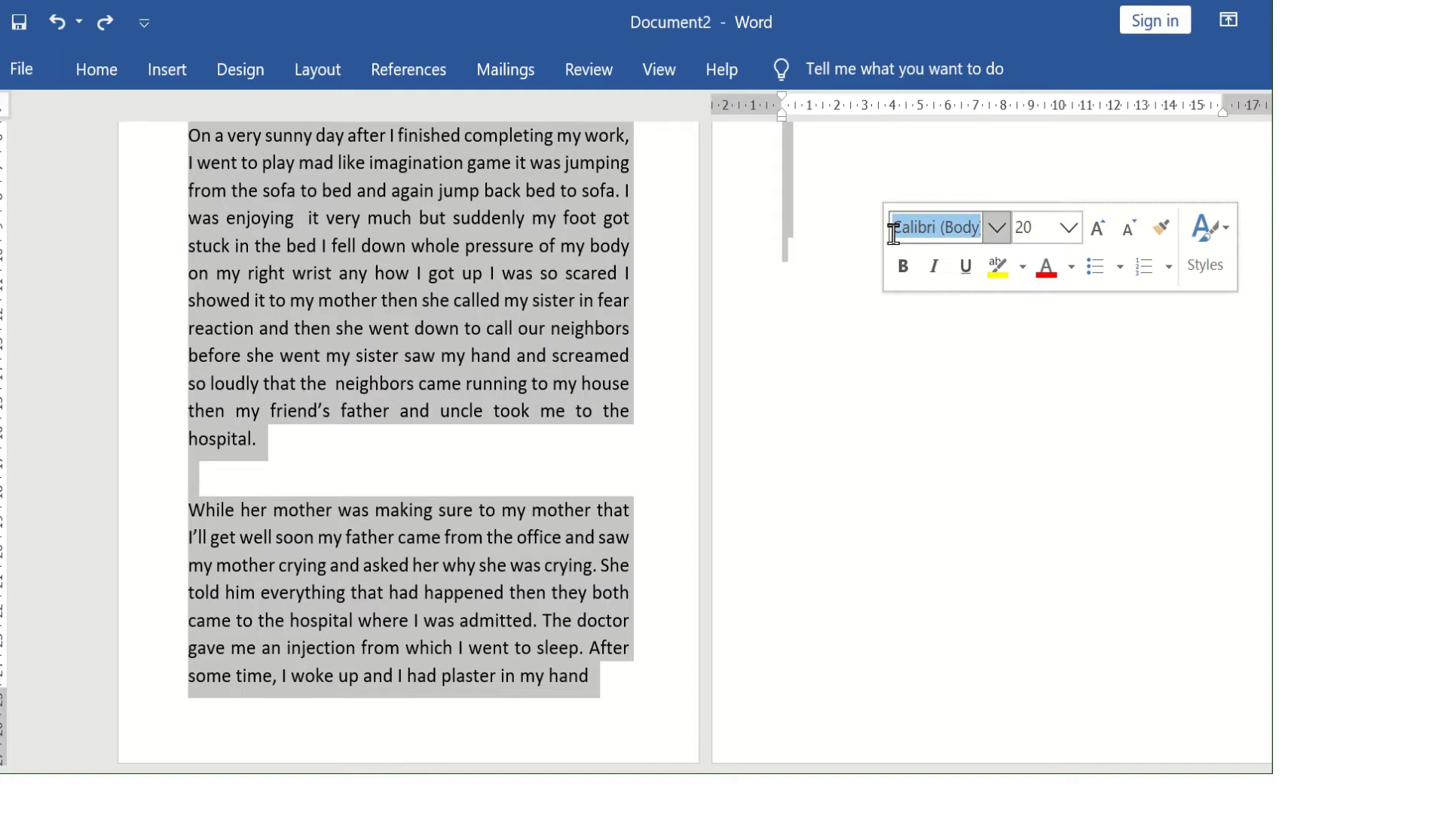
scroll(856, 241, up, 3)
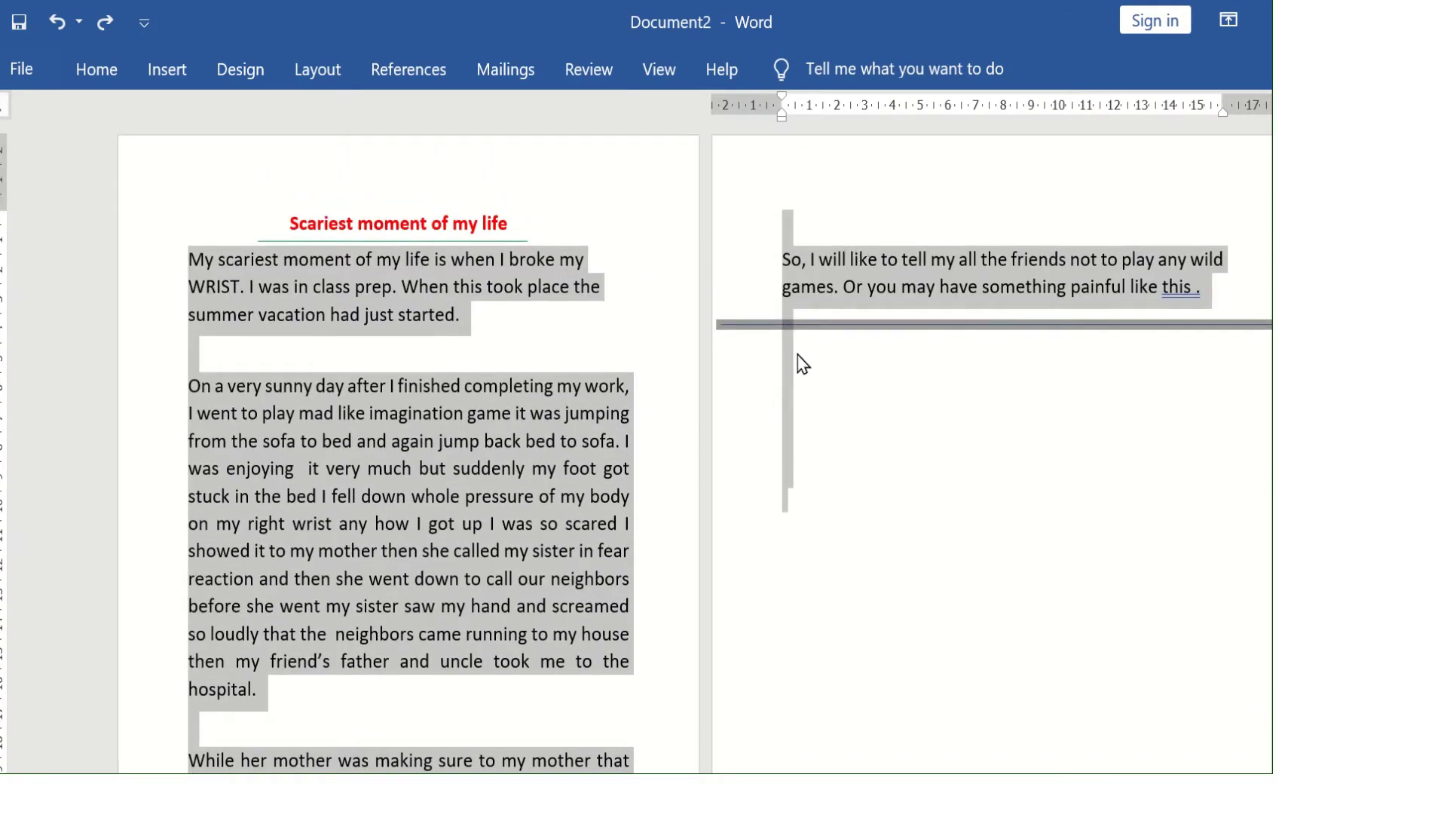
click(315, 67)
click(224, 187)
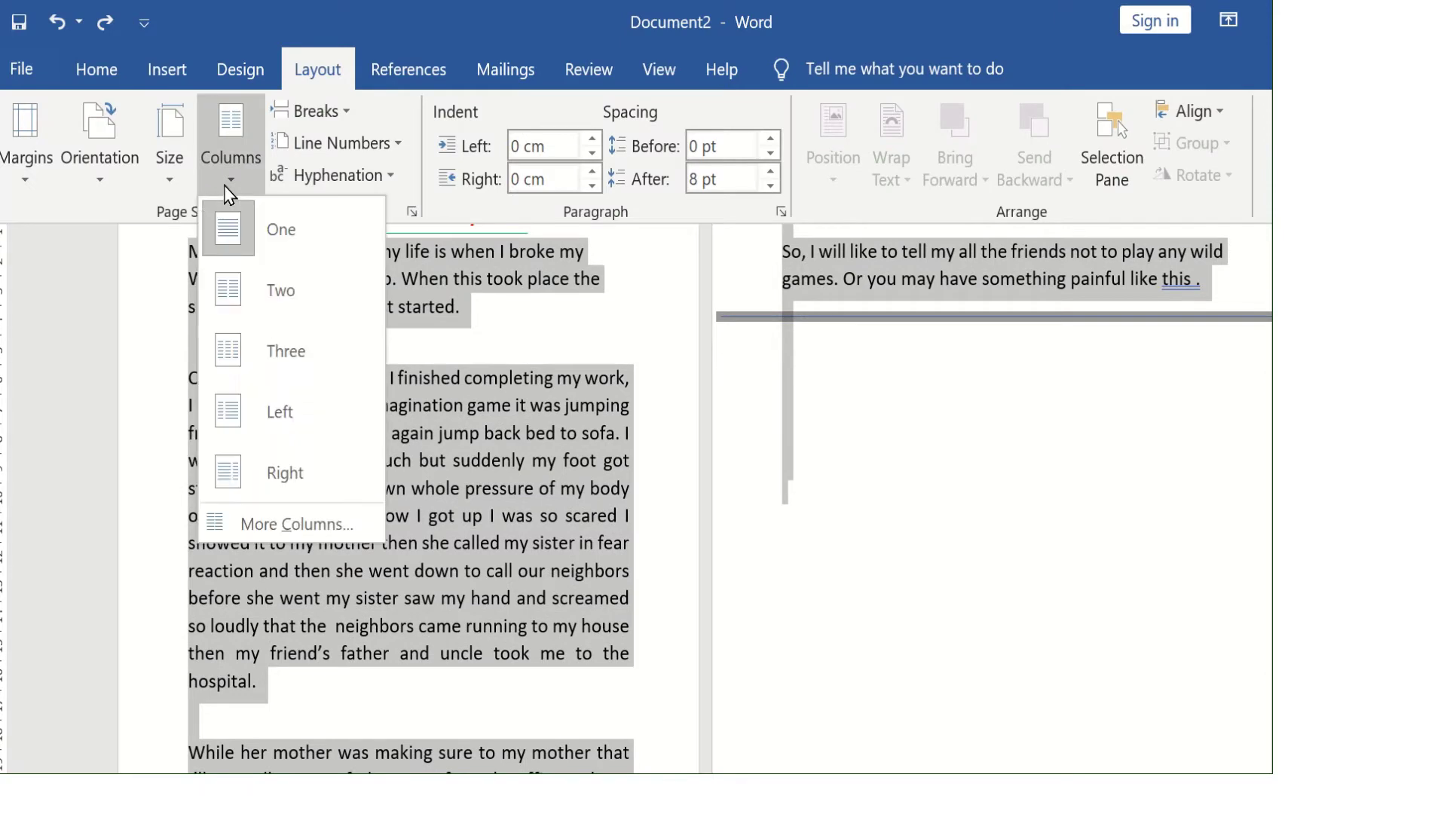
click(224, 288)
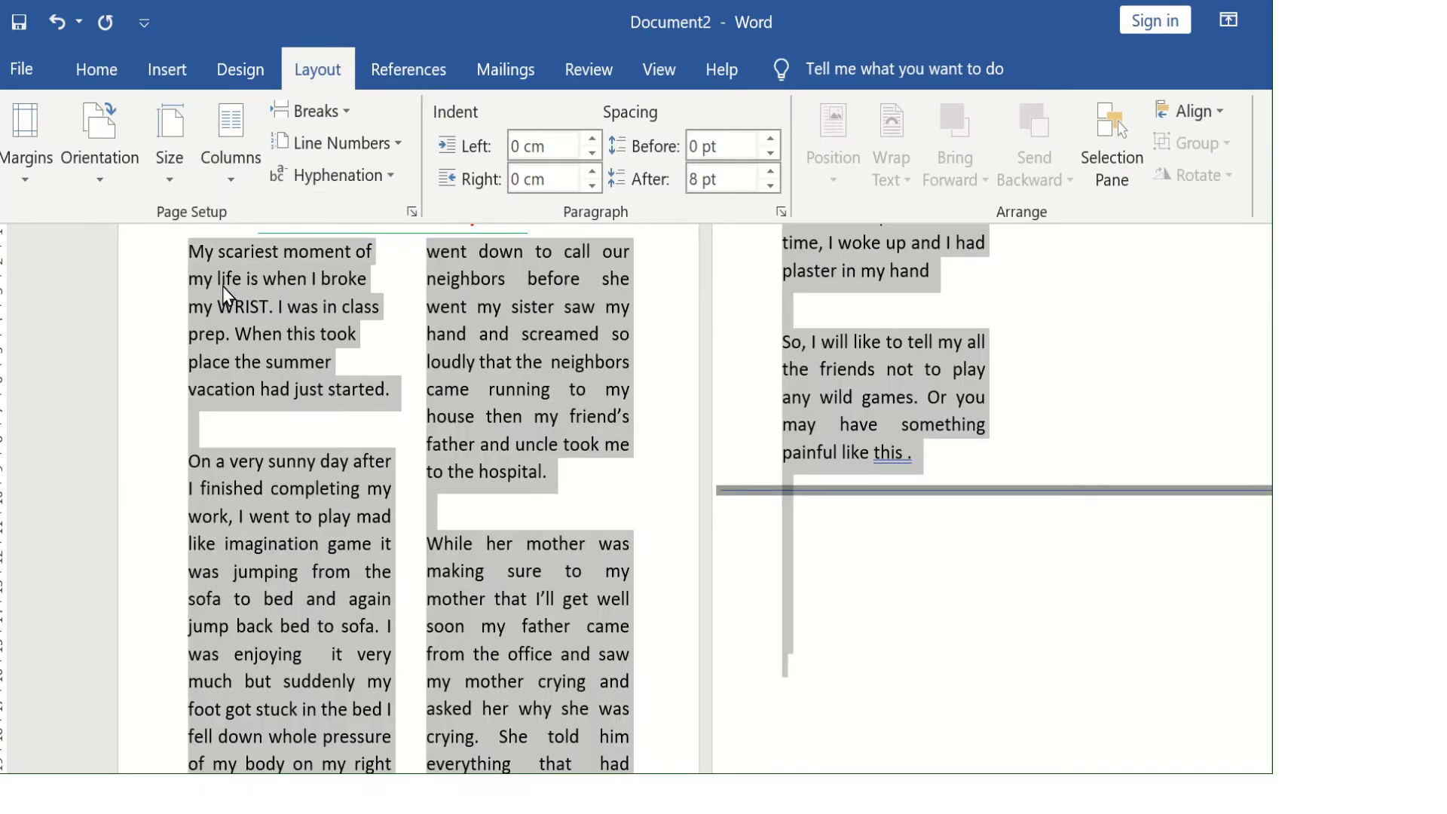
- Reflow the story into three columns and deselect to view them
scroll(498, 462, down, 1)
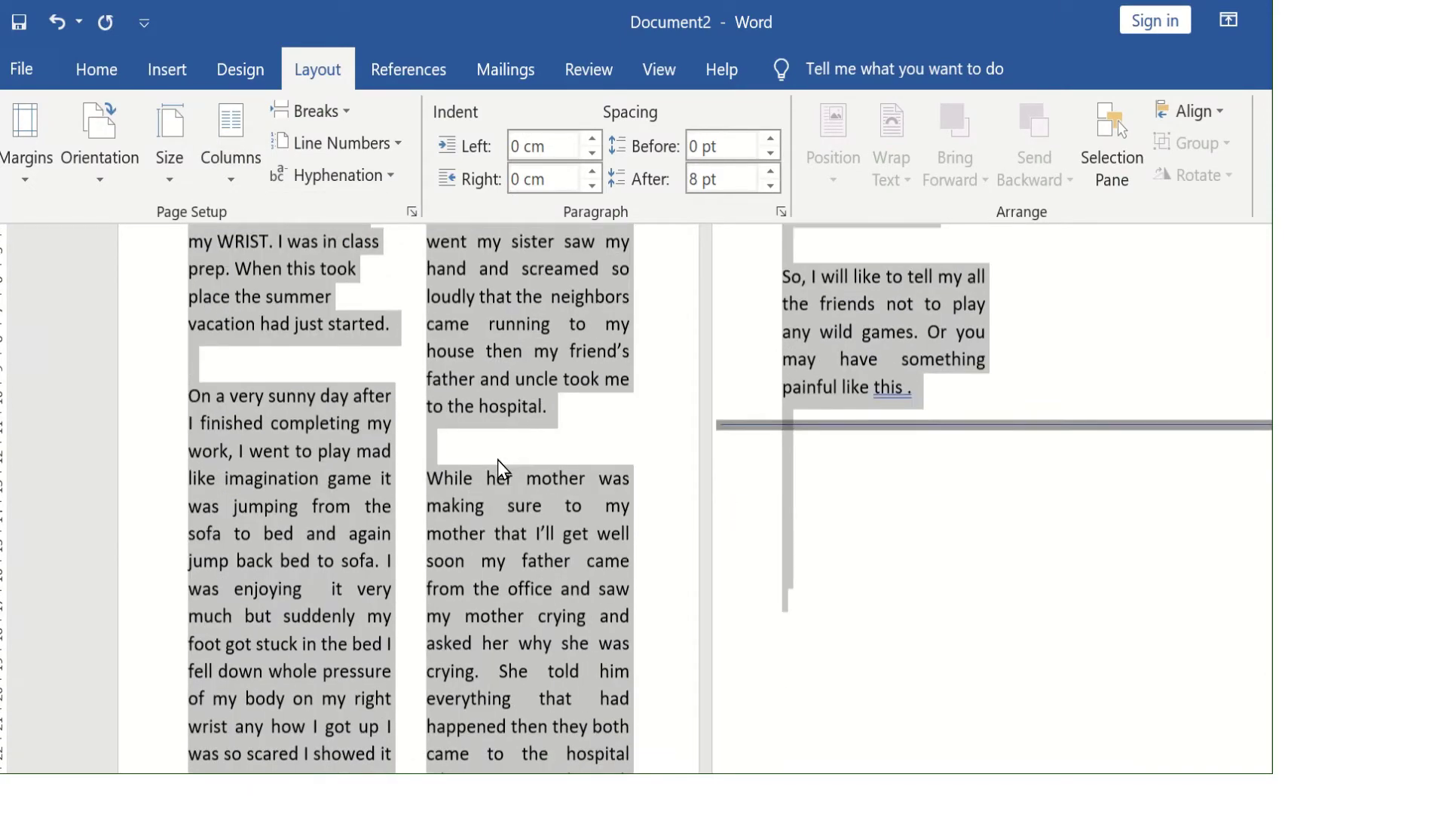
scroll(497, 459, down, 3)
scroll(499, 463, up, 4)
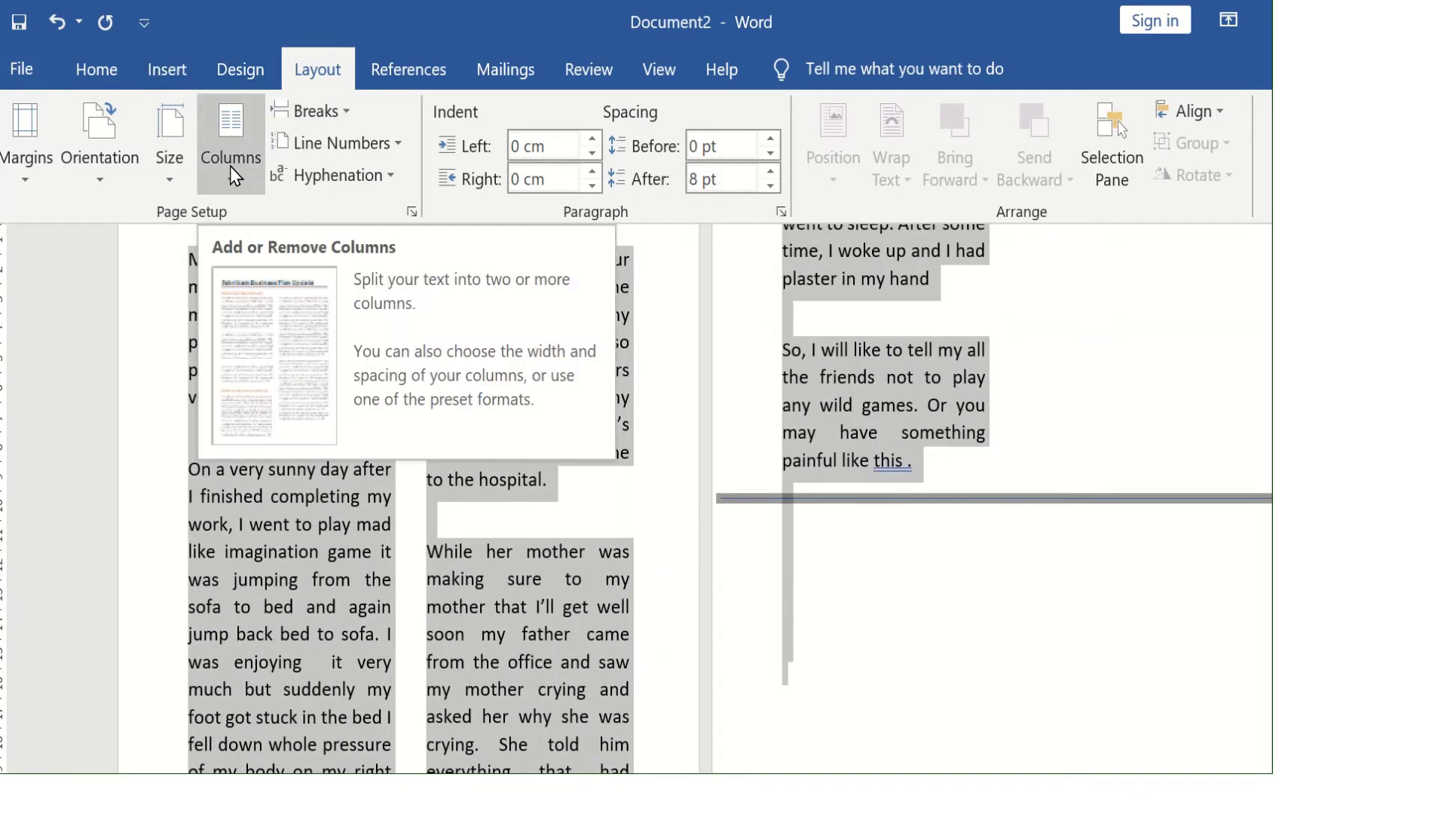
click(232, 185)
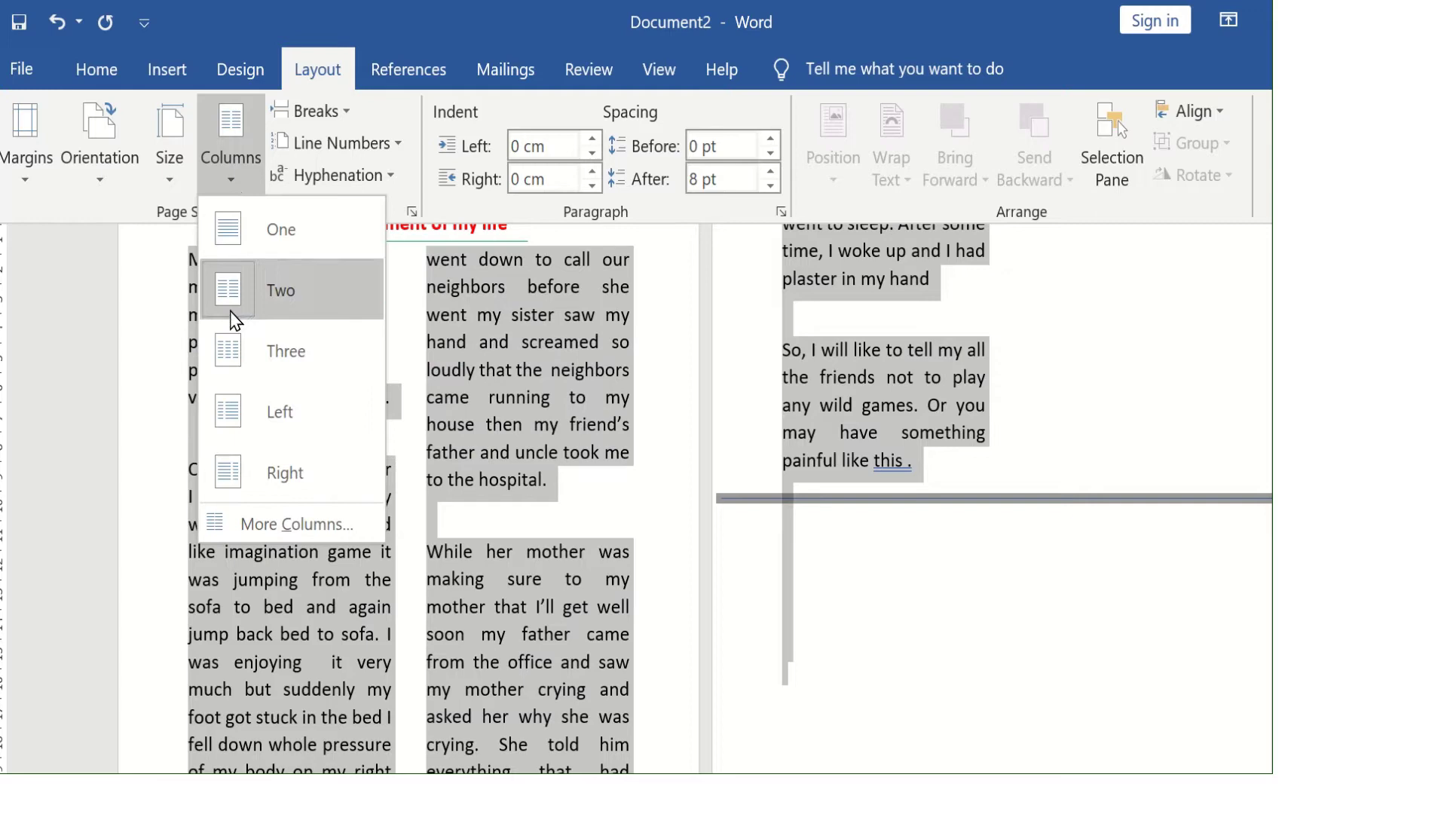
click(234, 343)
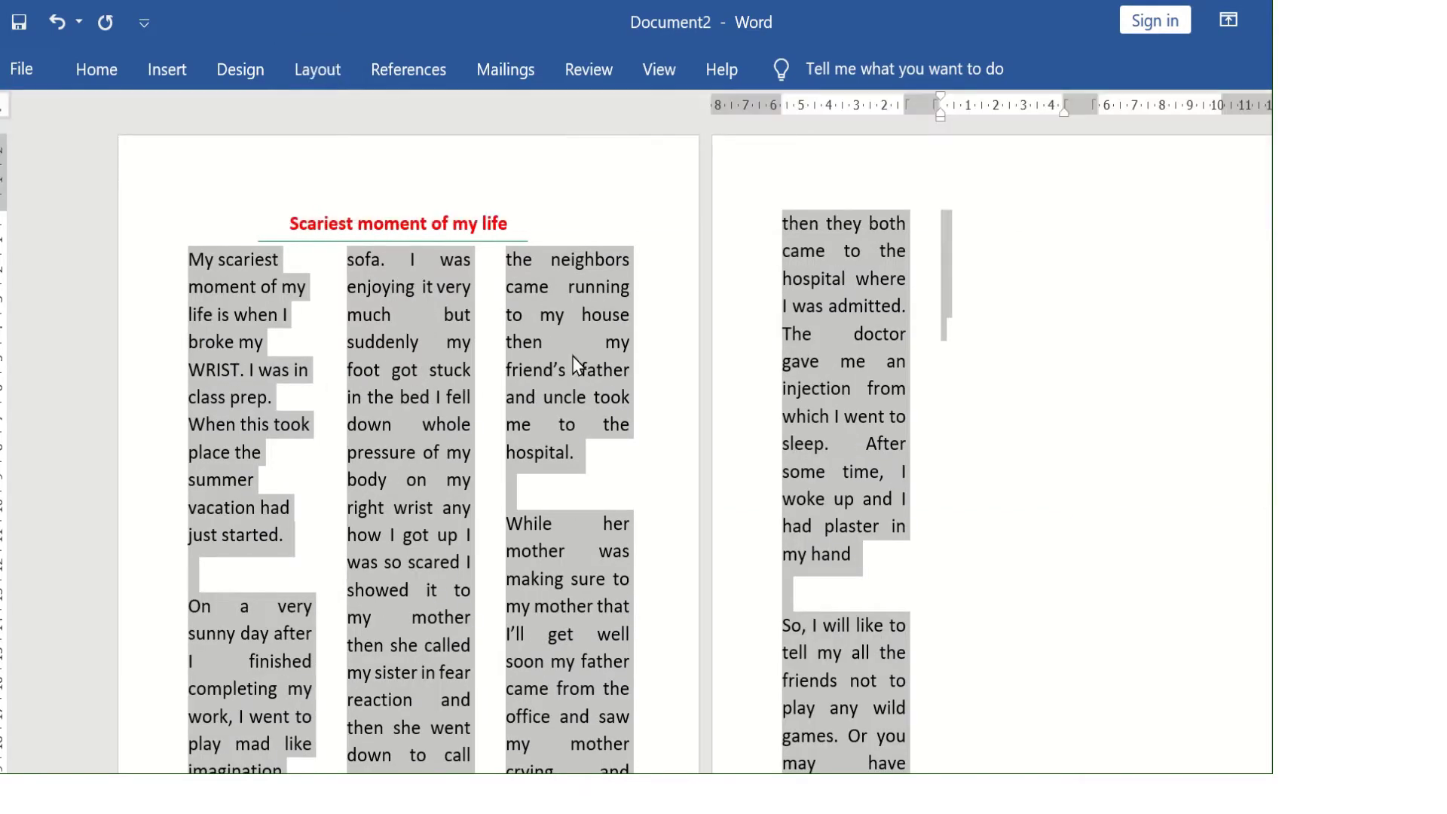
click(573, 356)
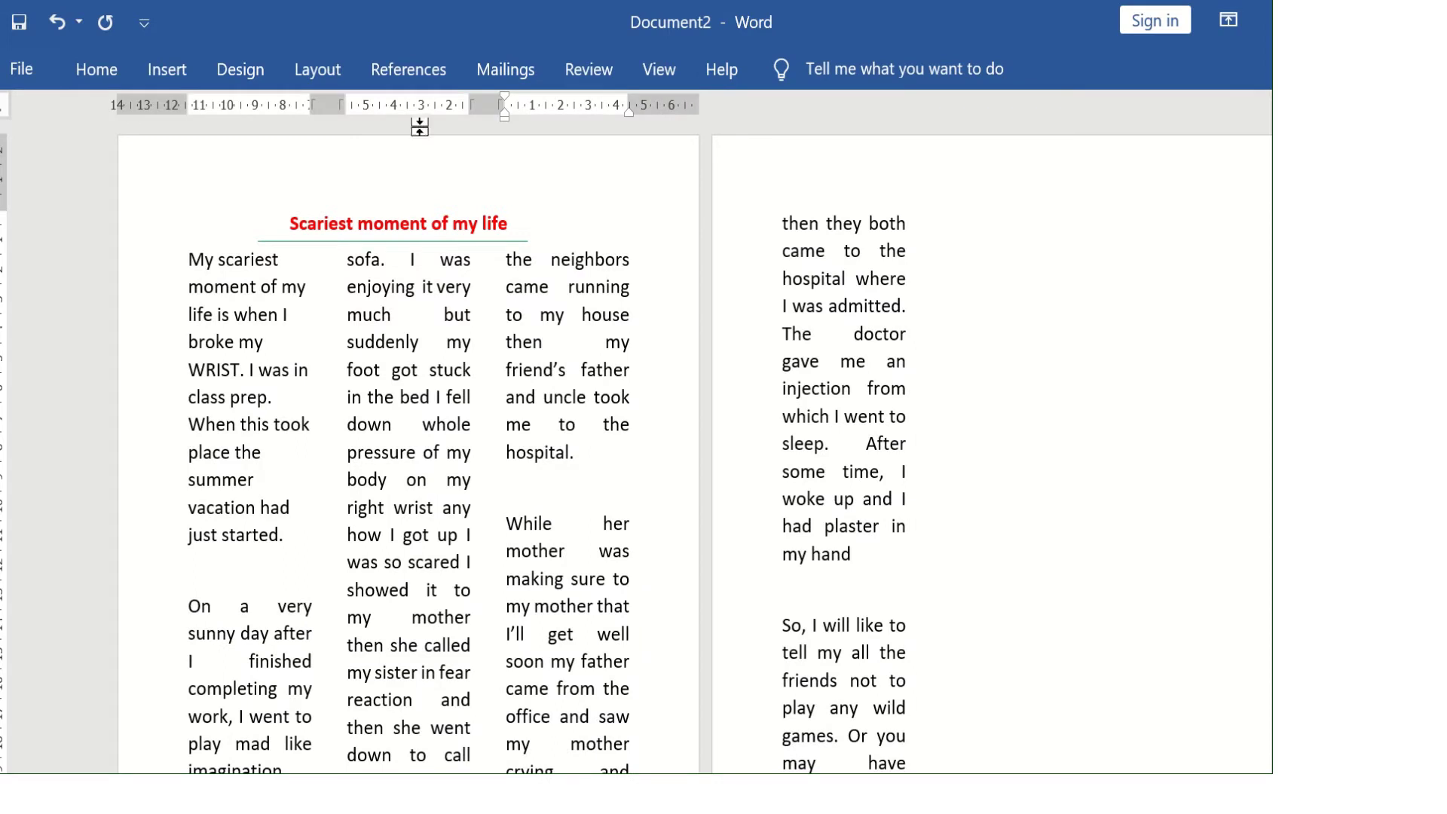
- Return the whole story to a single column
click(307, 78)
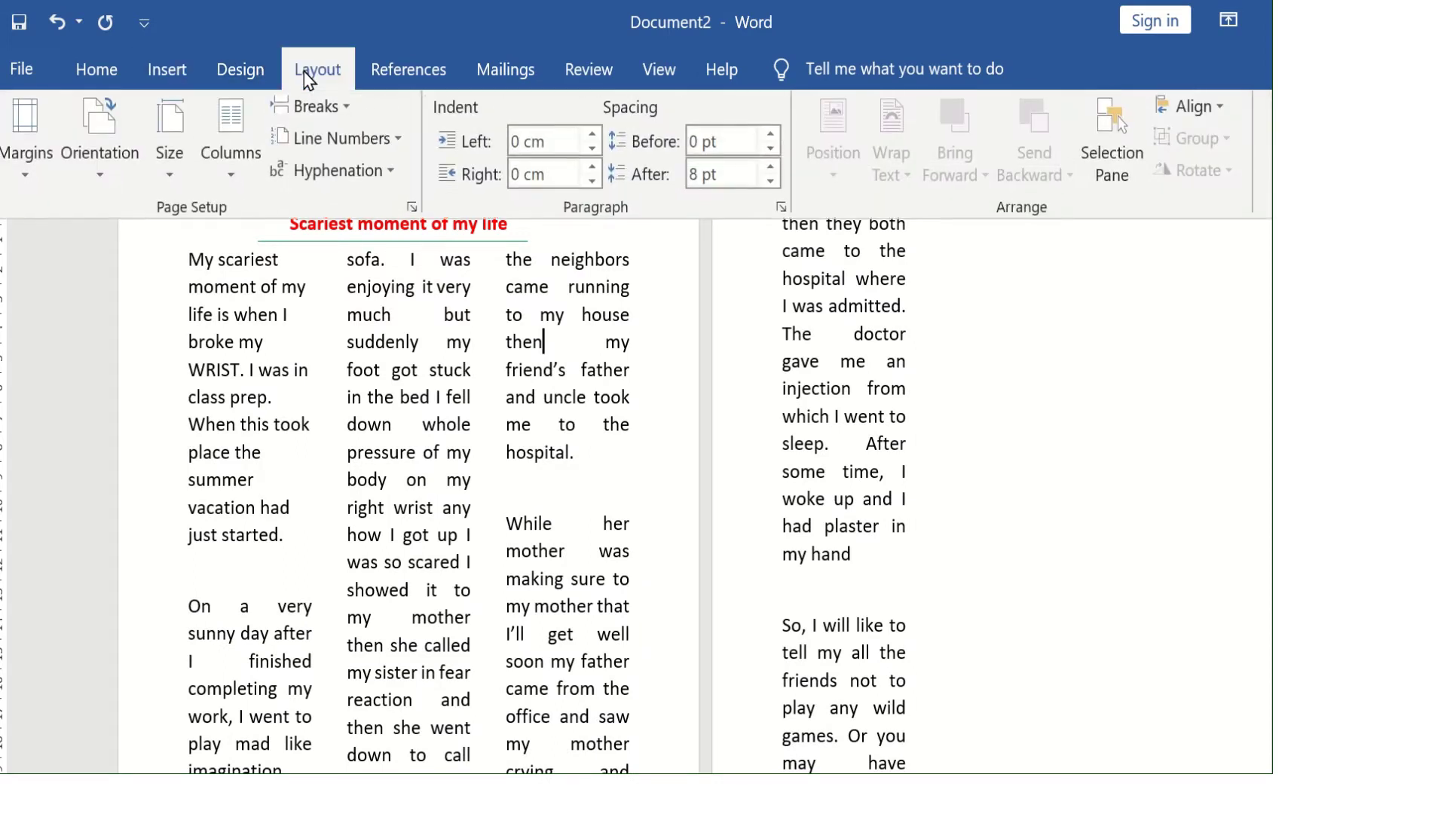
click(246, 182)
click(252, 225)
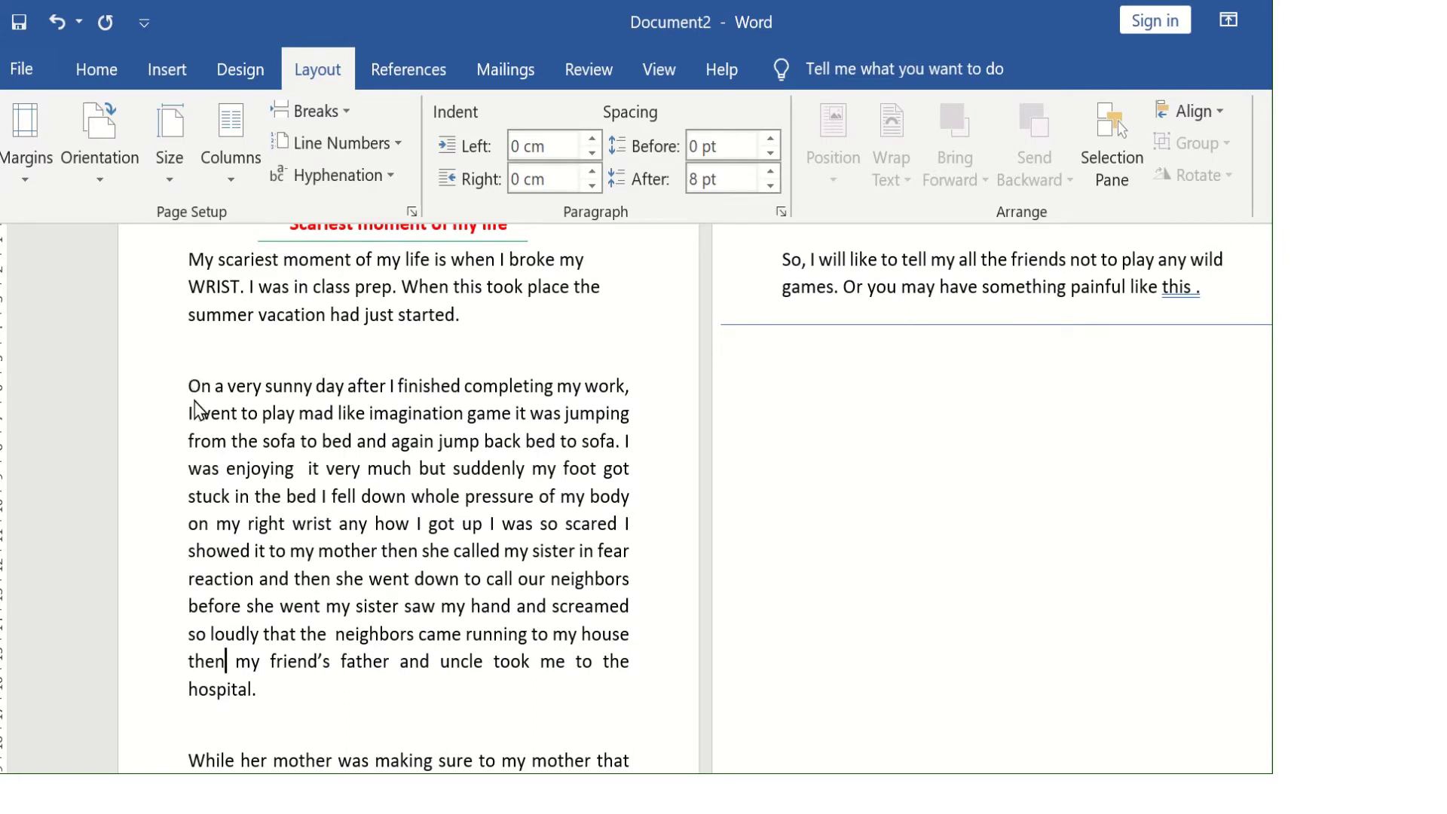
- Put only the paragraph beginning 'On a very sunny day' into two columns
drag(191, 382, 281, 685)
click(317, 68)
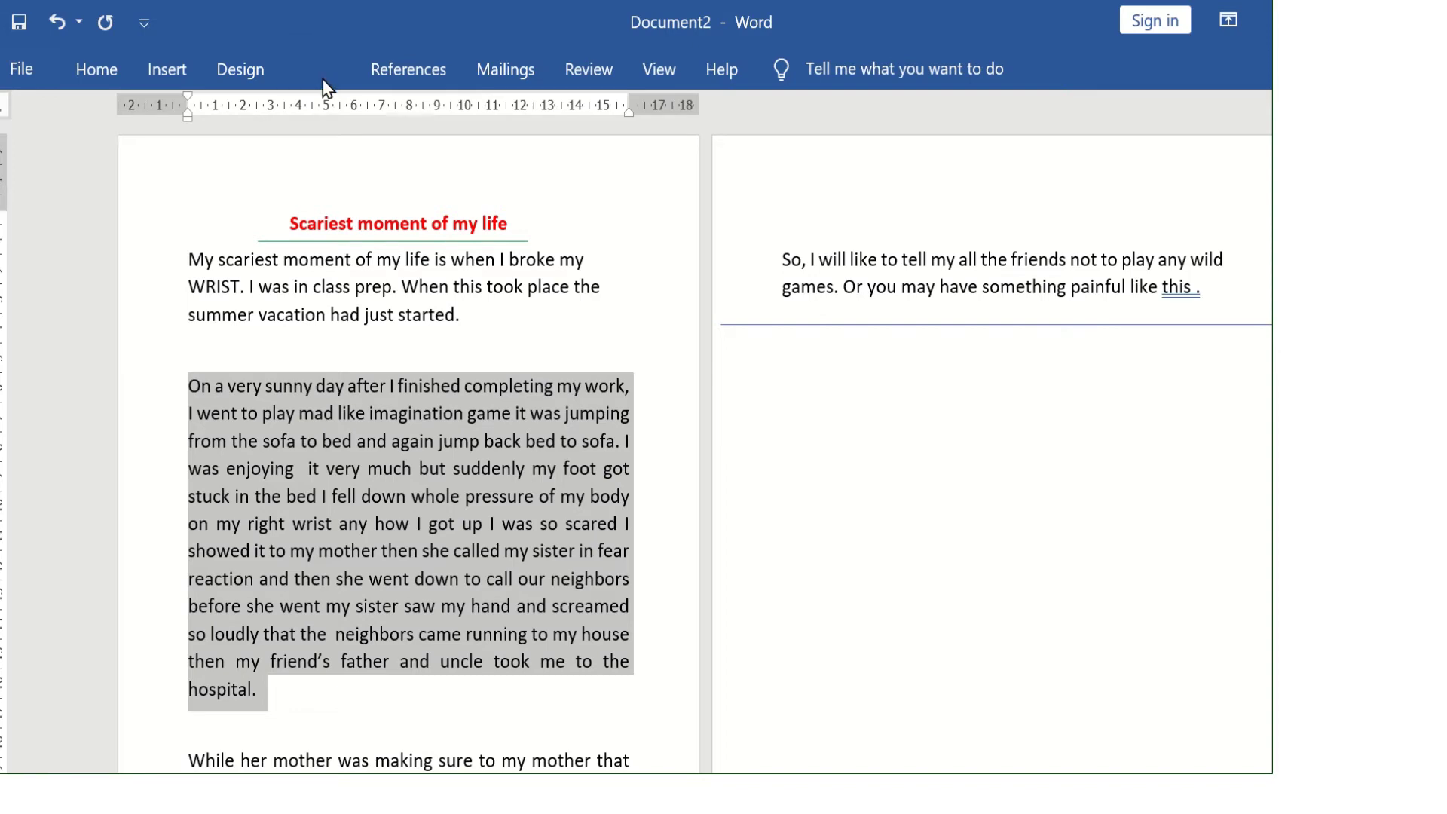
click(228, 187)
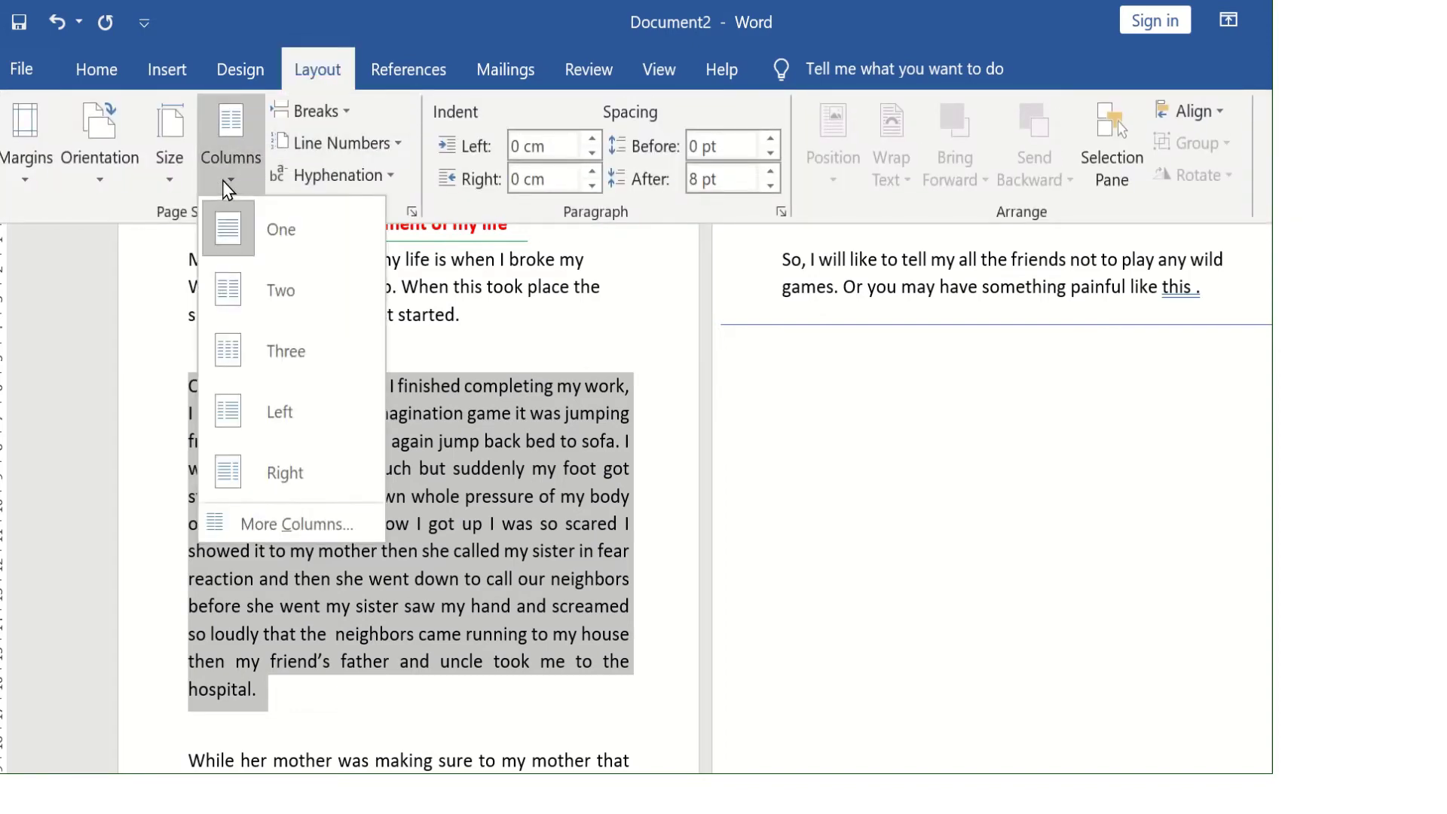
click(229, 290)
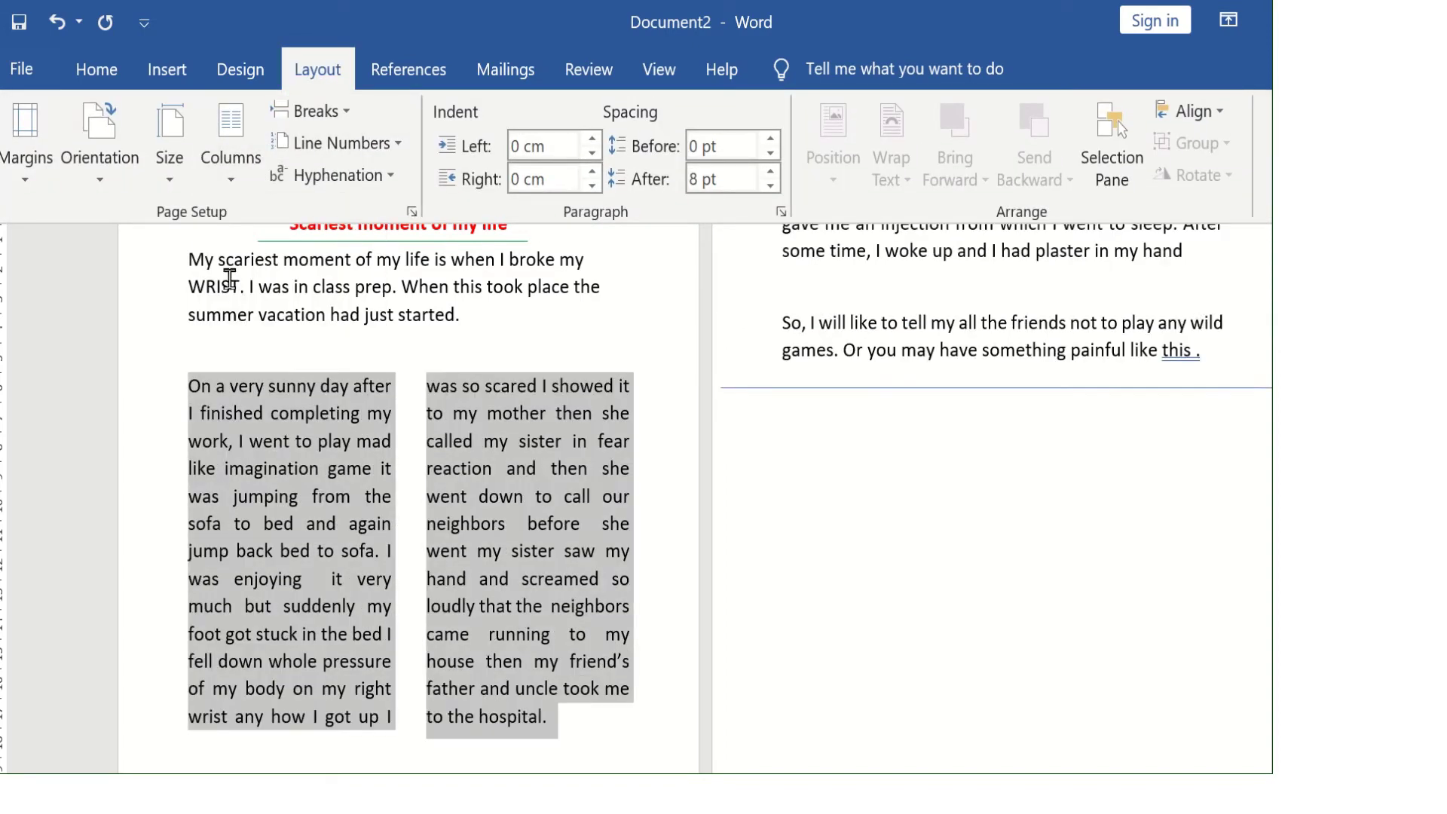
click(229, 191)
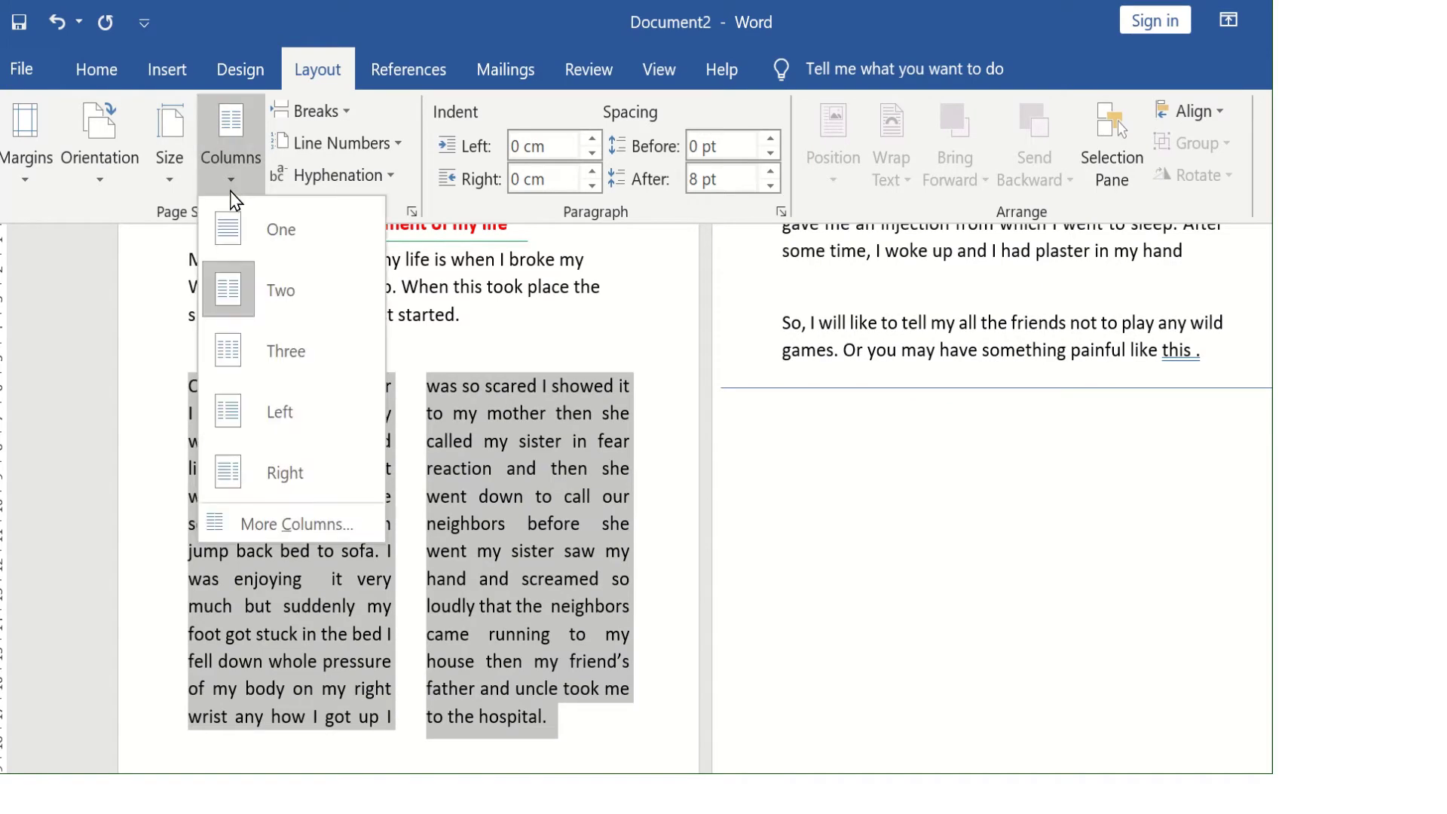
- In More Columns, turn on Line between so a divider separates the paragraph's two columns
click(235, 513)
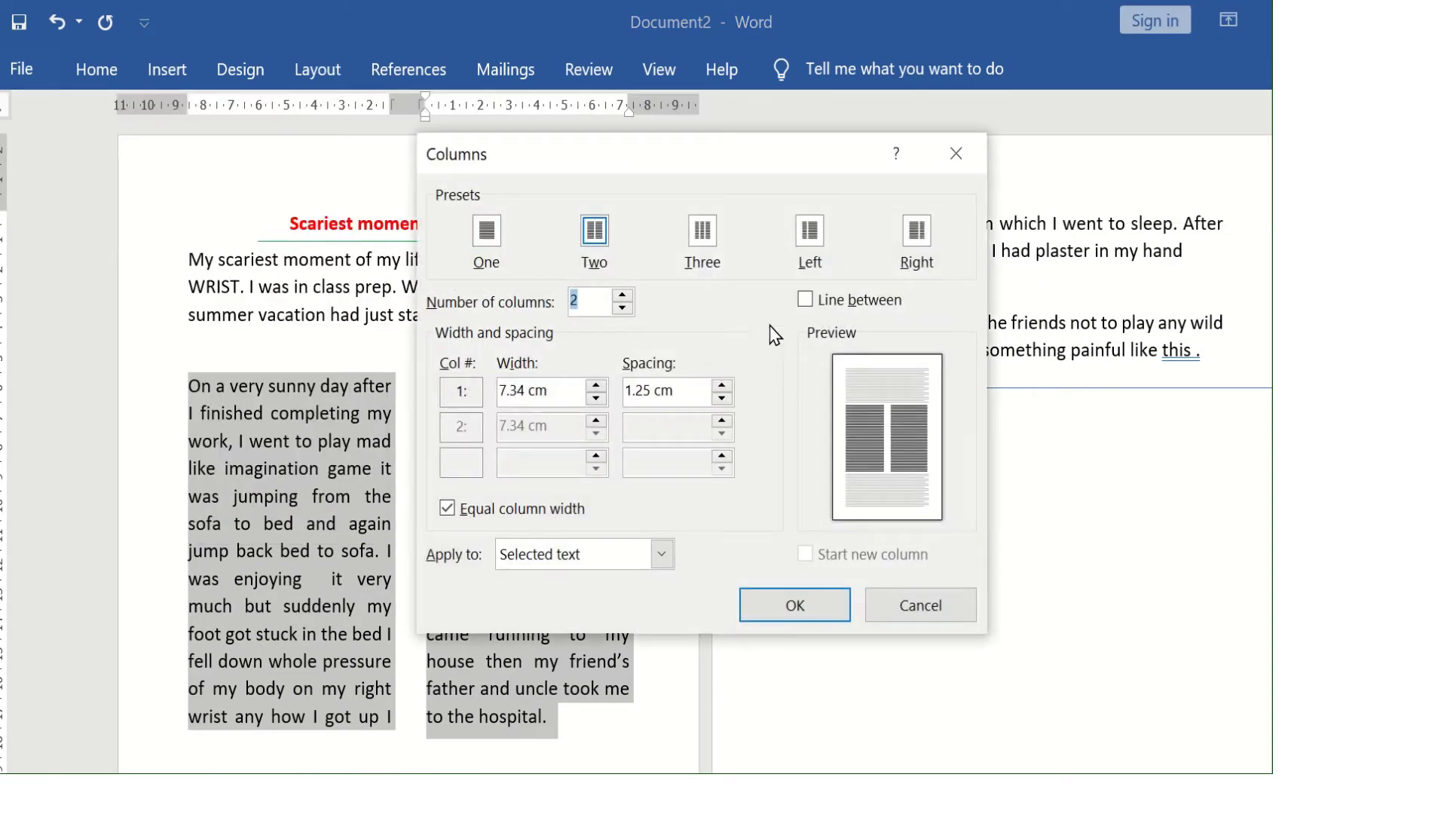
click(804, 301)
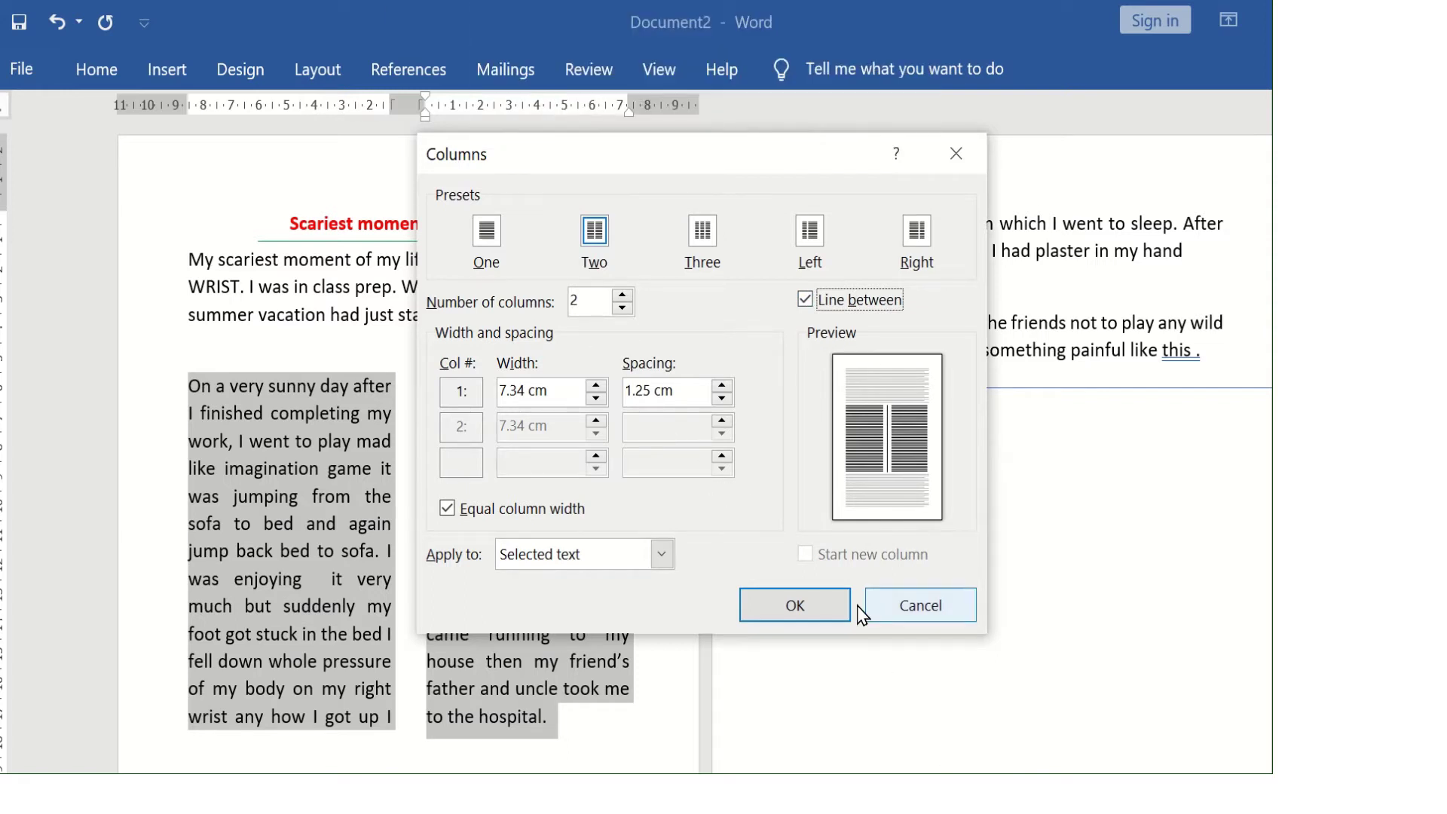
click(831, 605)
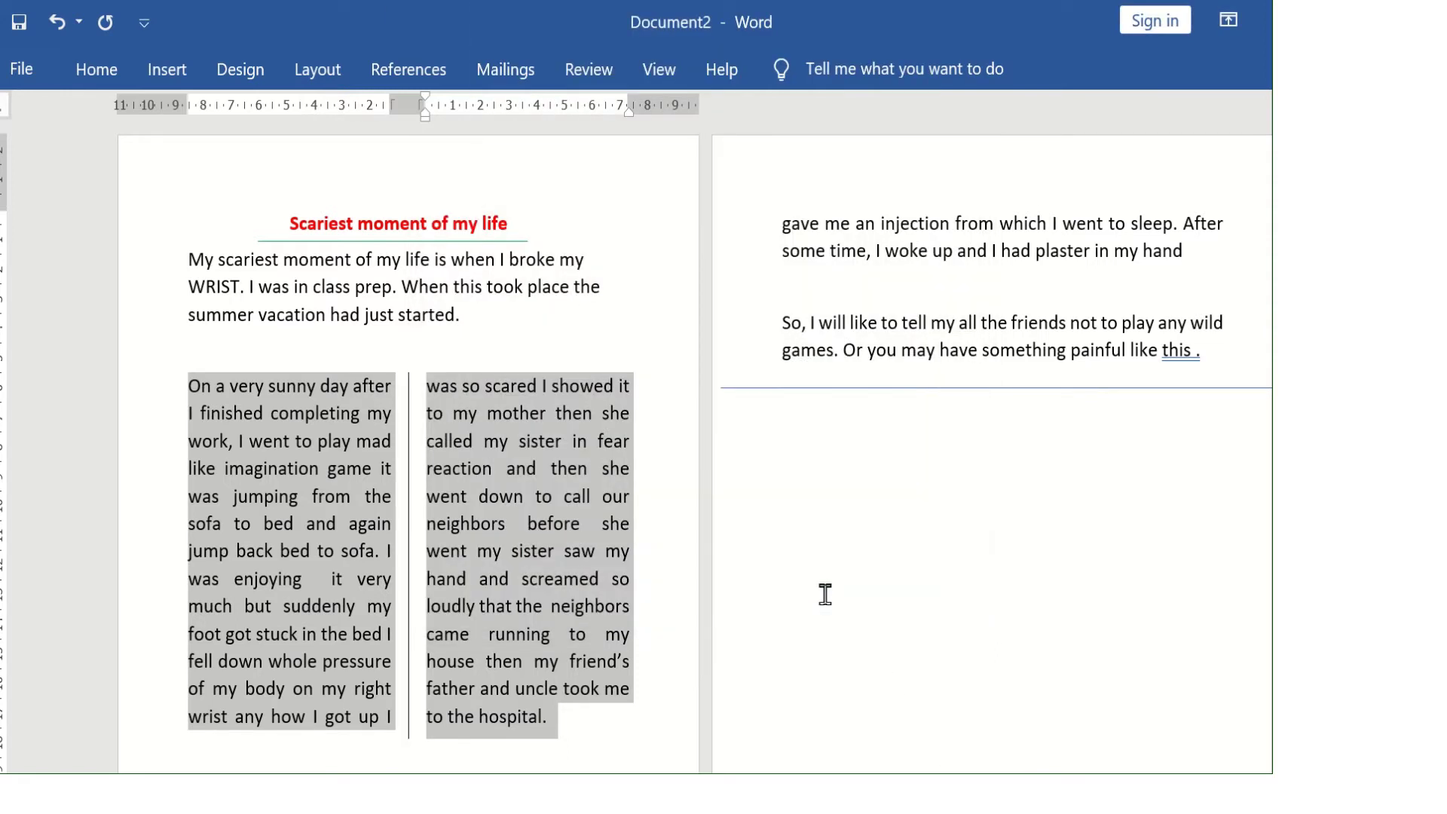
click(748, 627)
scroll(509, 599, down, 3)
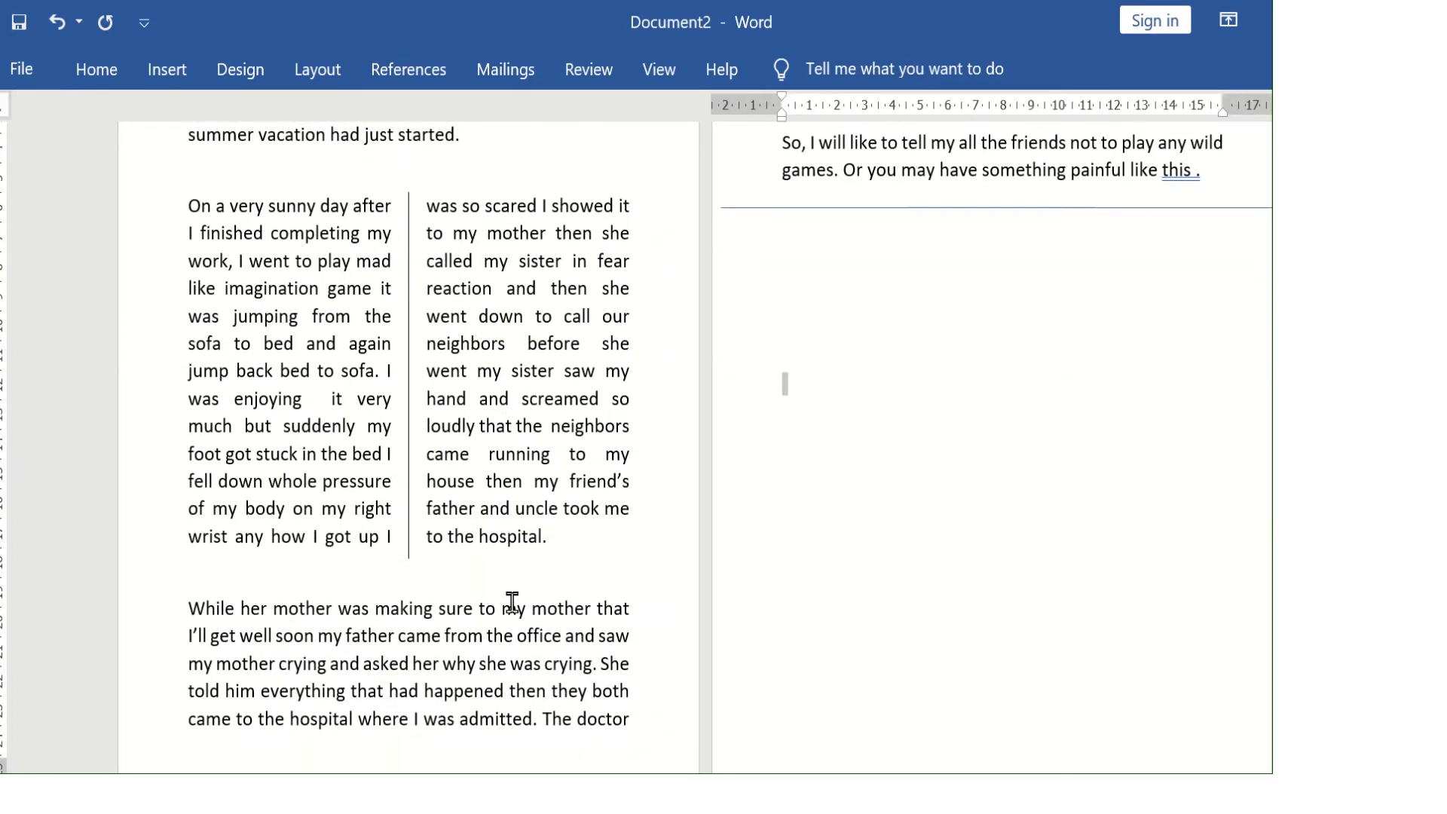
scroll(511, 603, up, 2)
scroll(511, 603, up, 1)
scroll(511, 603, down, 3)
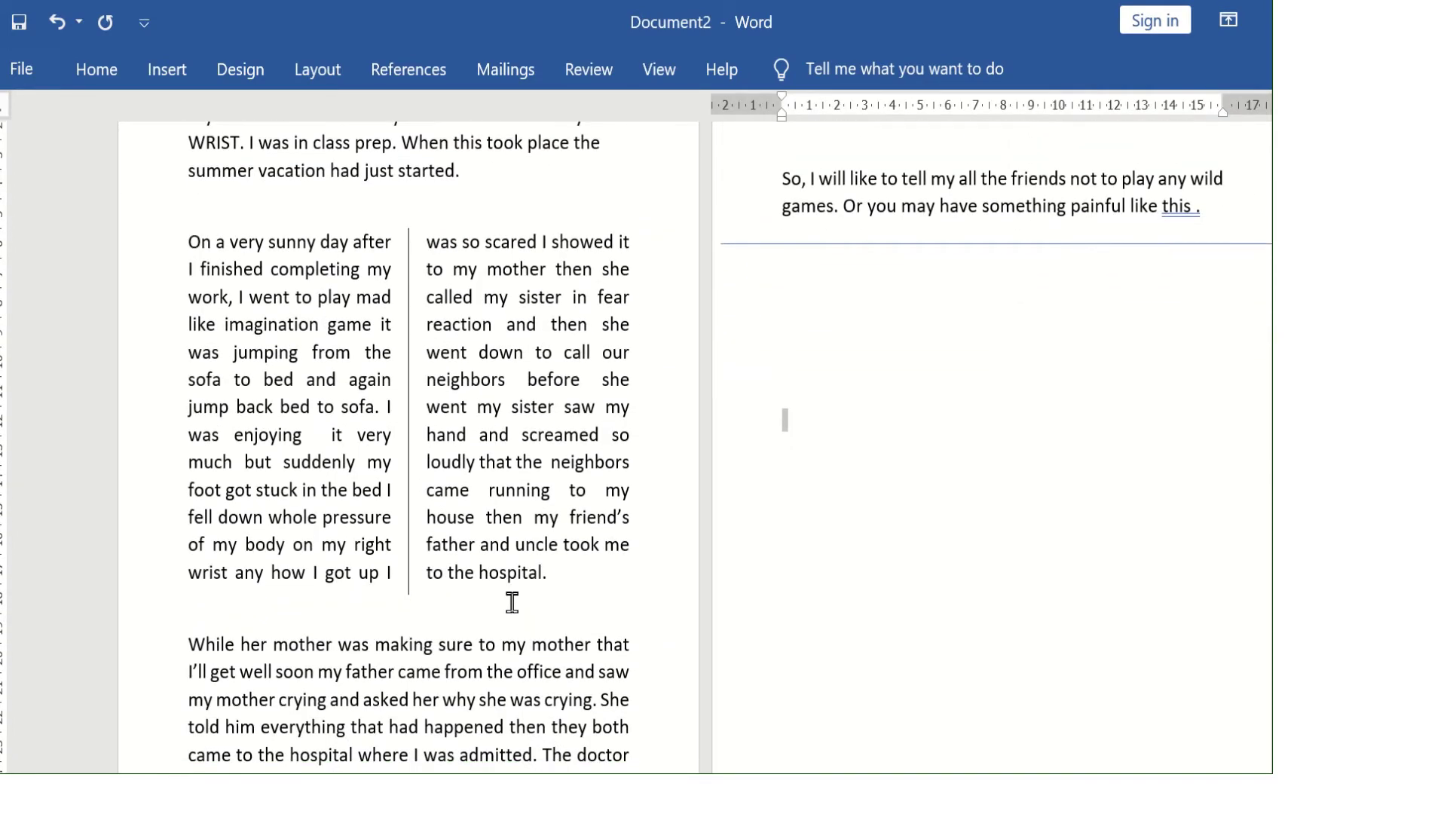
scroll(512, 603, up, 3)
scroll(512, 603, down, 3)
- In the evolution of computers document, insert a tab gap after 'You use'
mouse_move(563, 2)
click(616, 47)
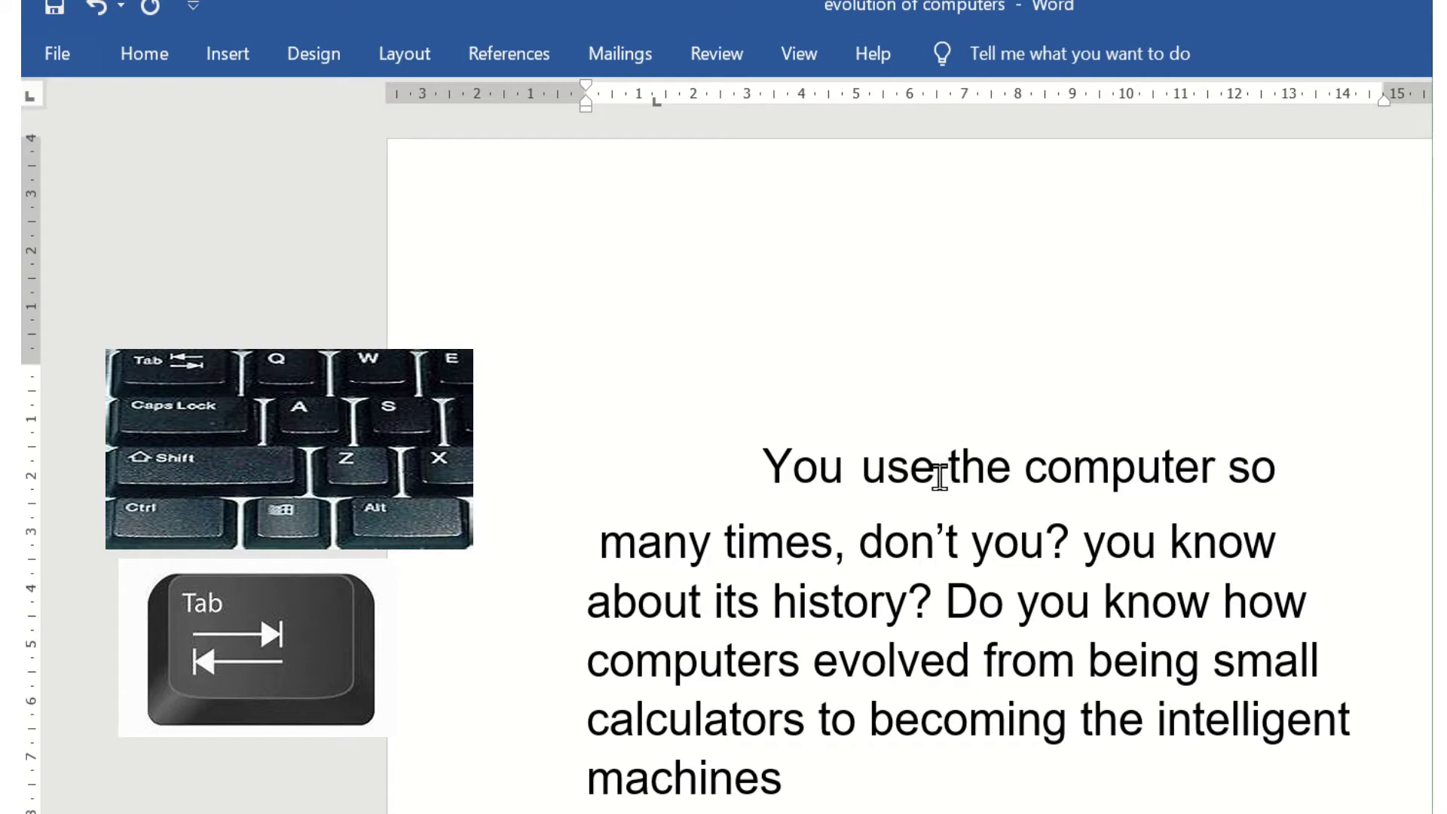
click(939, 475)
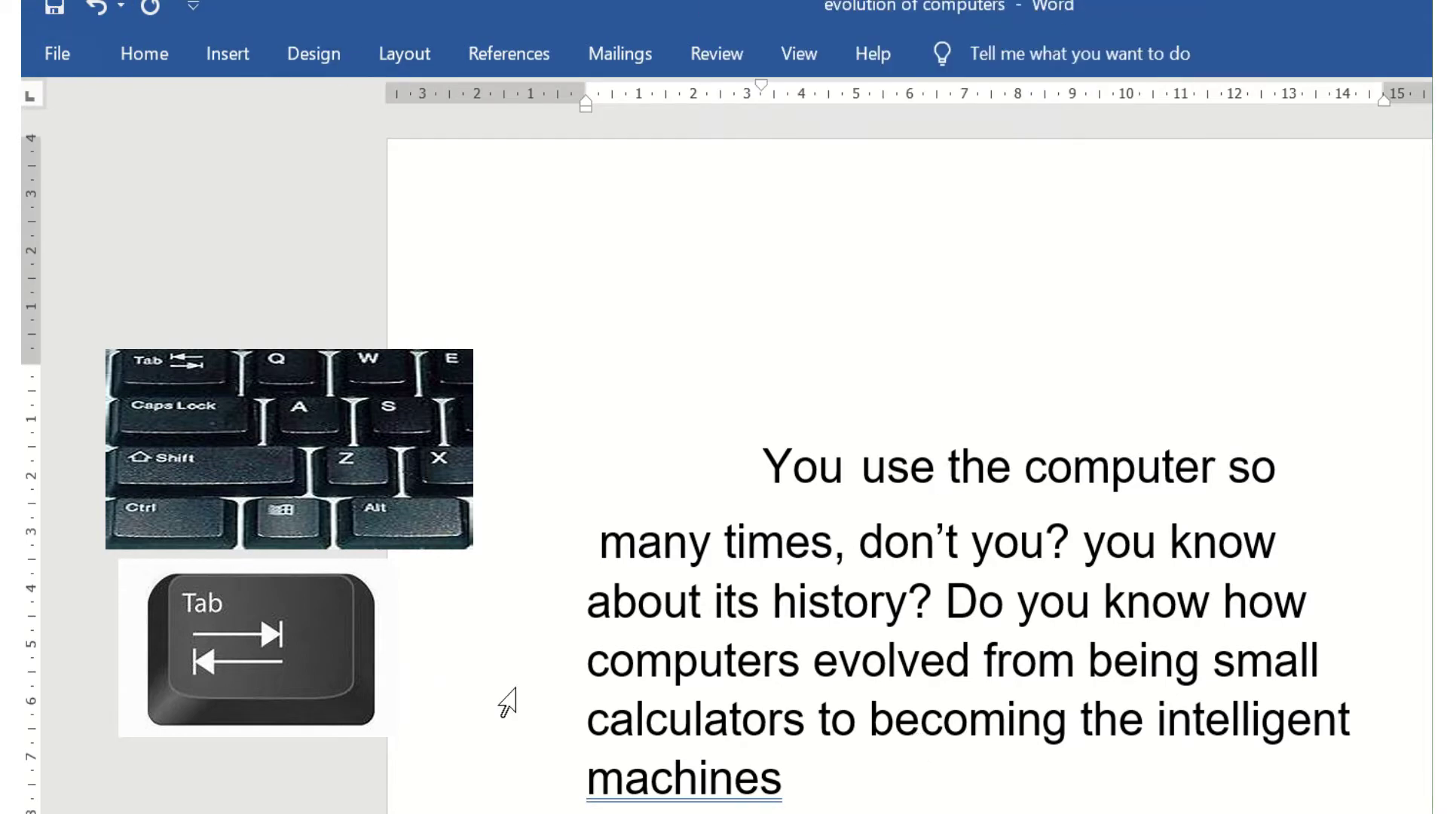
key(Tab)
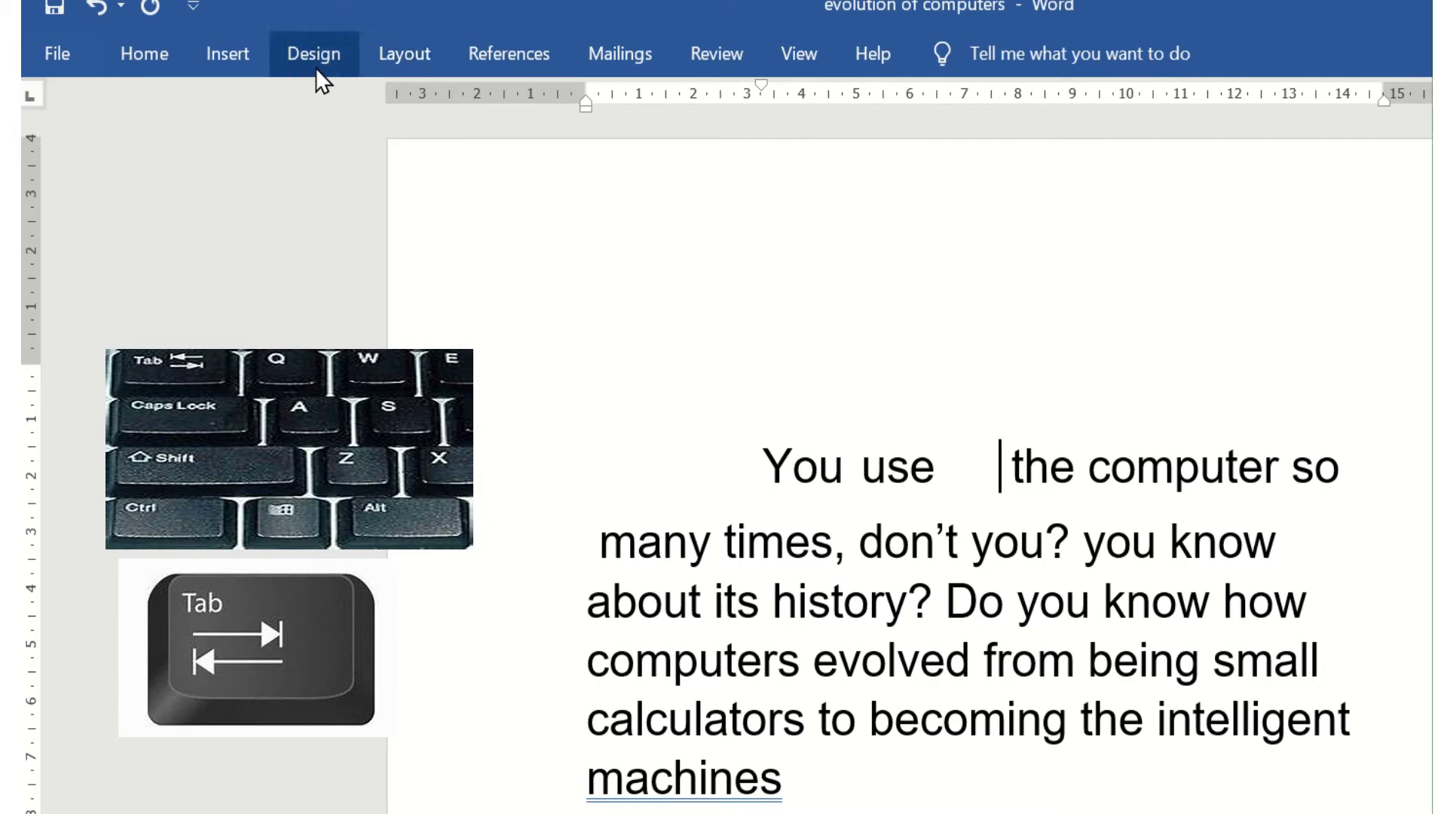
- In the Tabs dialog, set a 3" (7.62 cm) left tab stop and default tab spacing 7.62
click(413, 61)
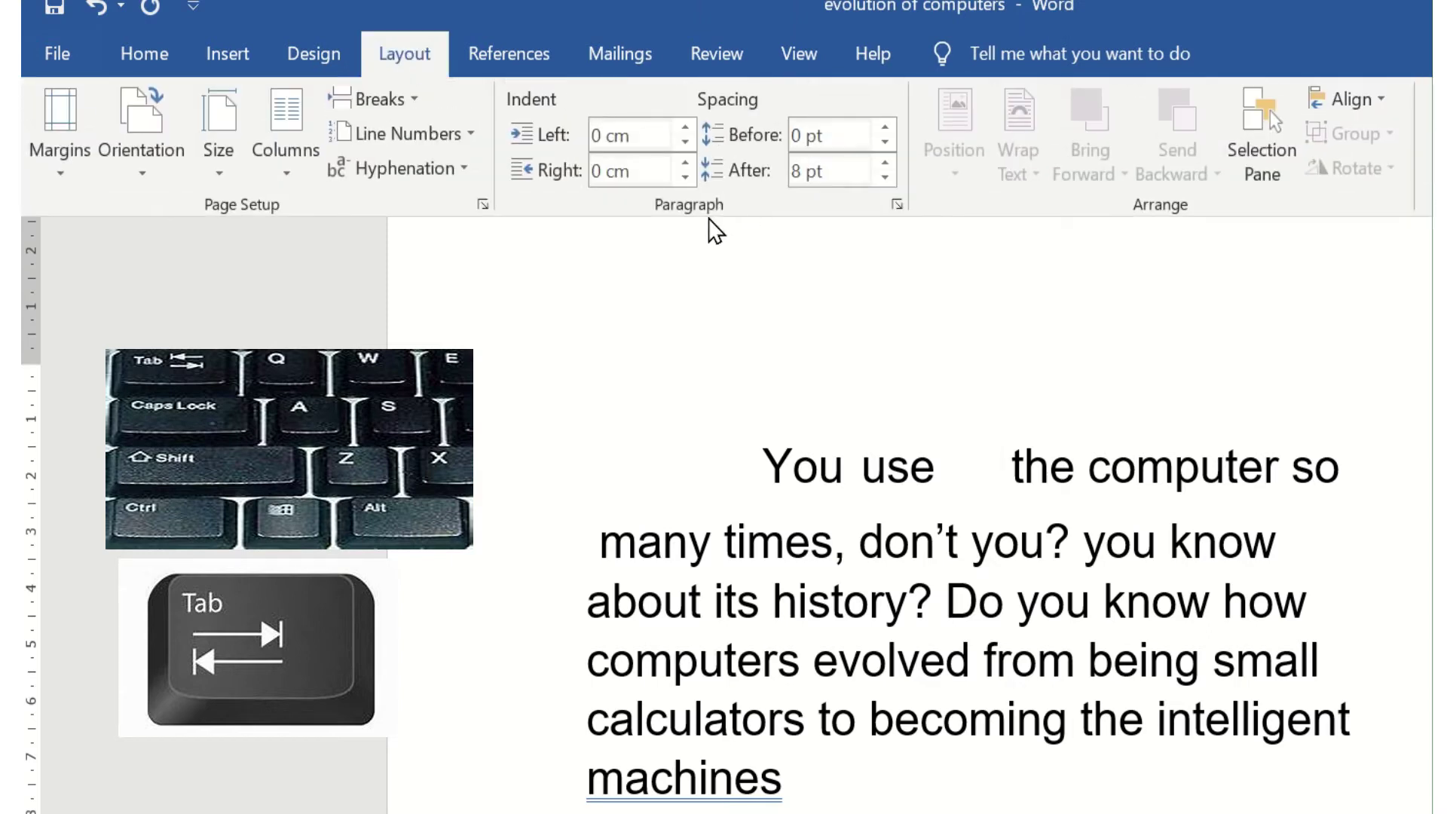
click(900, 202)
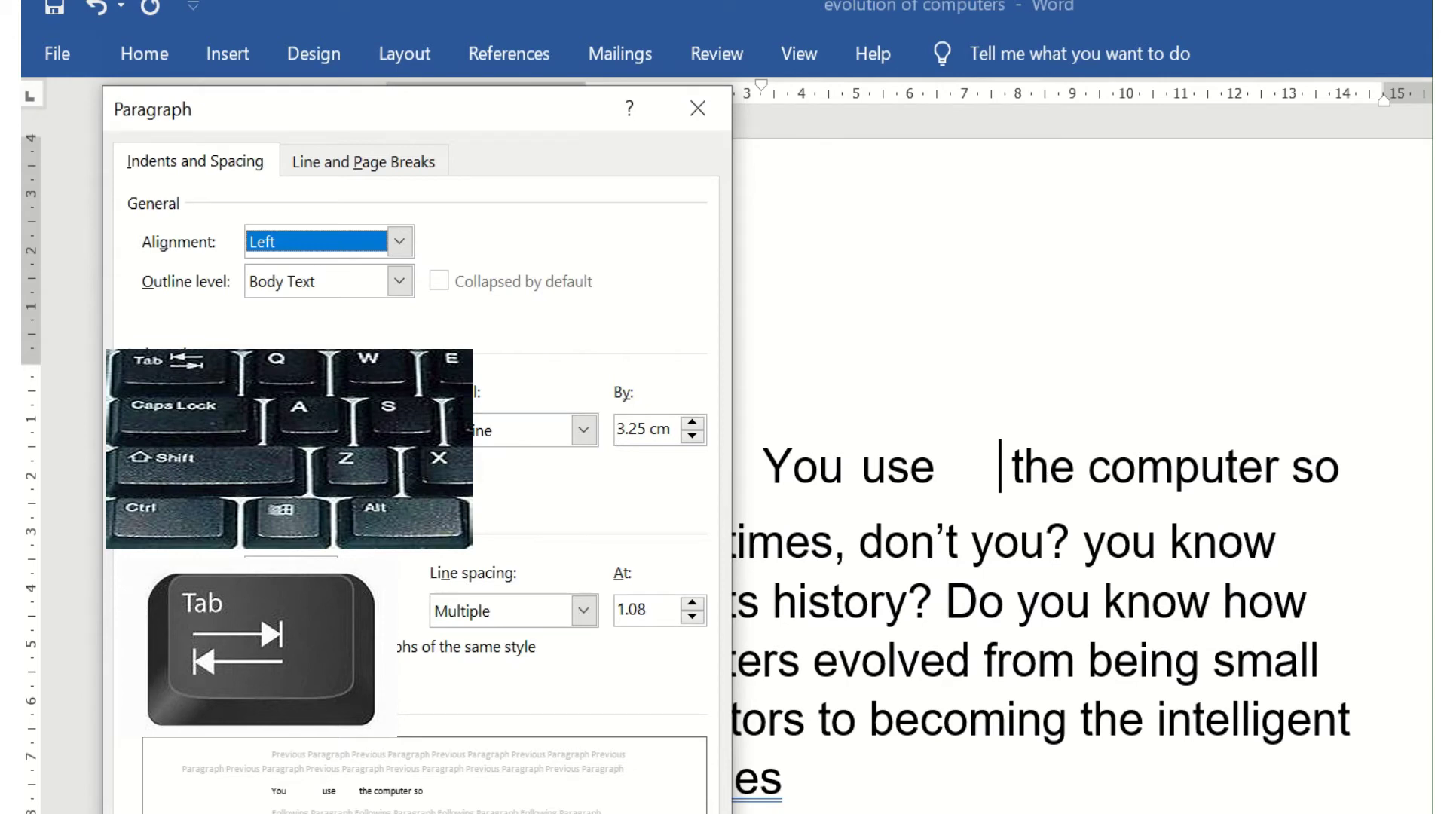
click(174, 810)
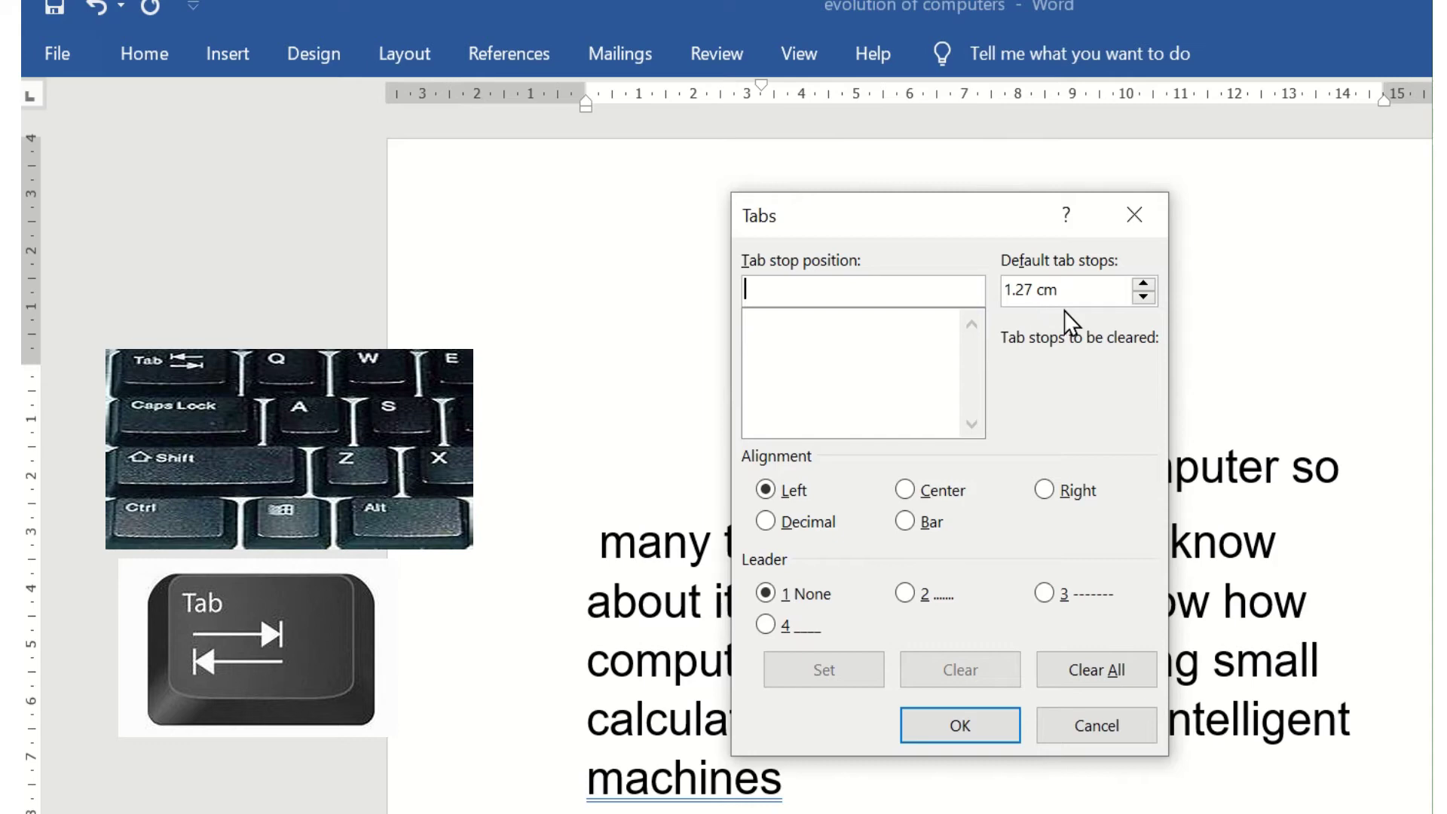
text(3")
click(811, 673)
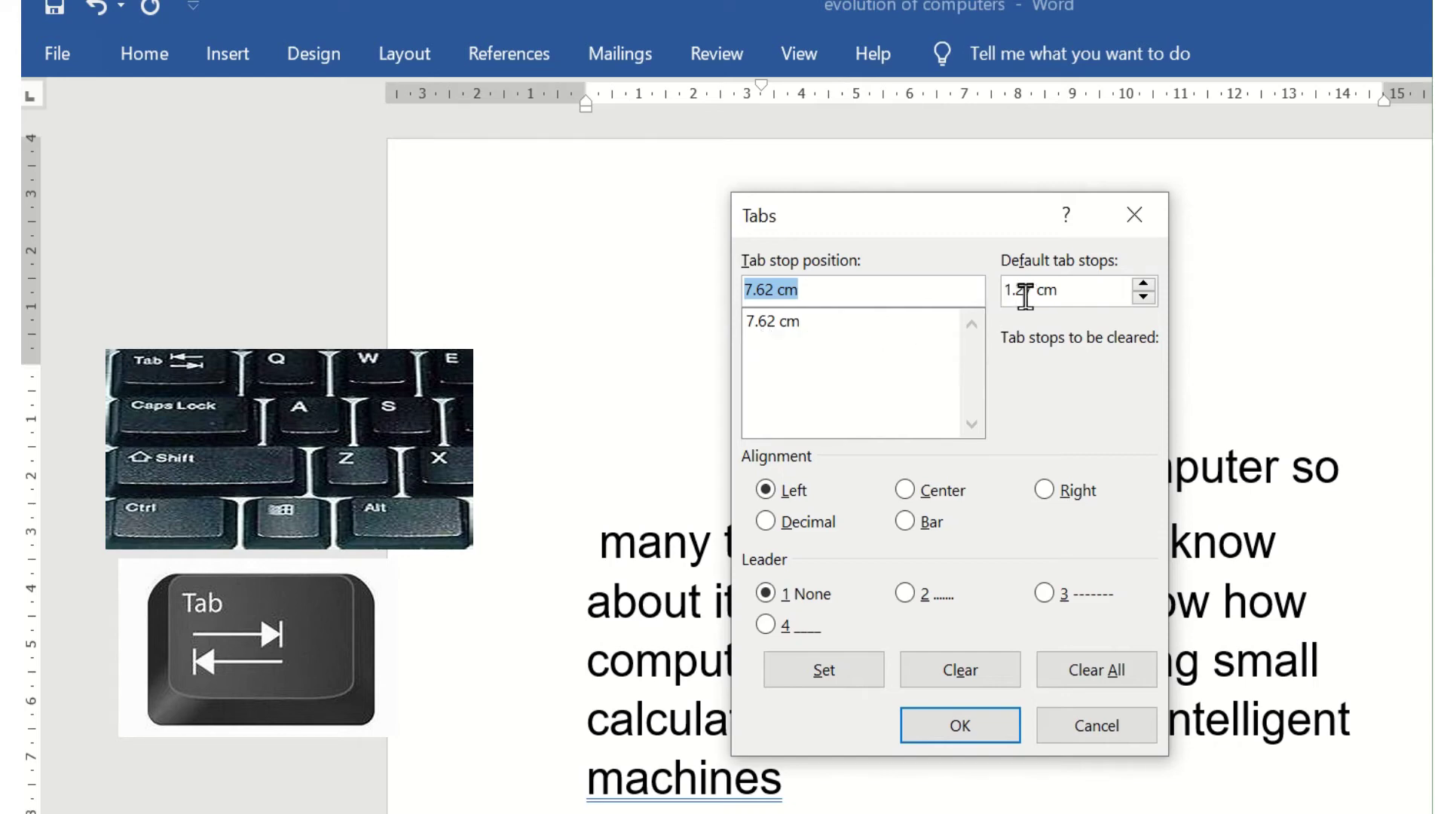
drag(1057, 288, 1006, 289)
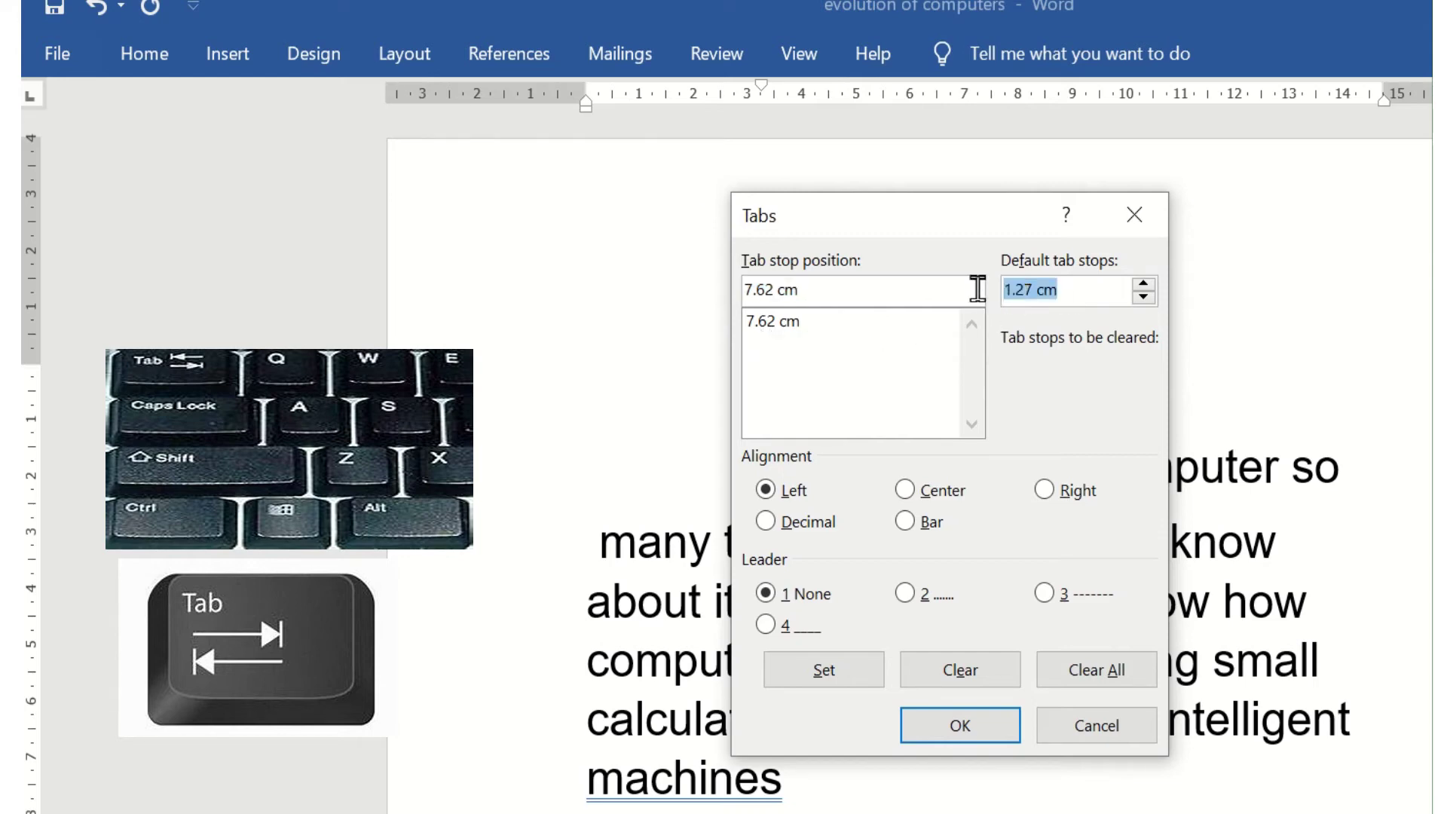
text(7.)
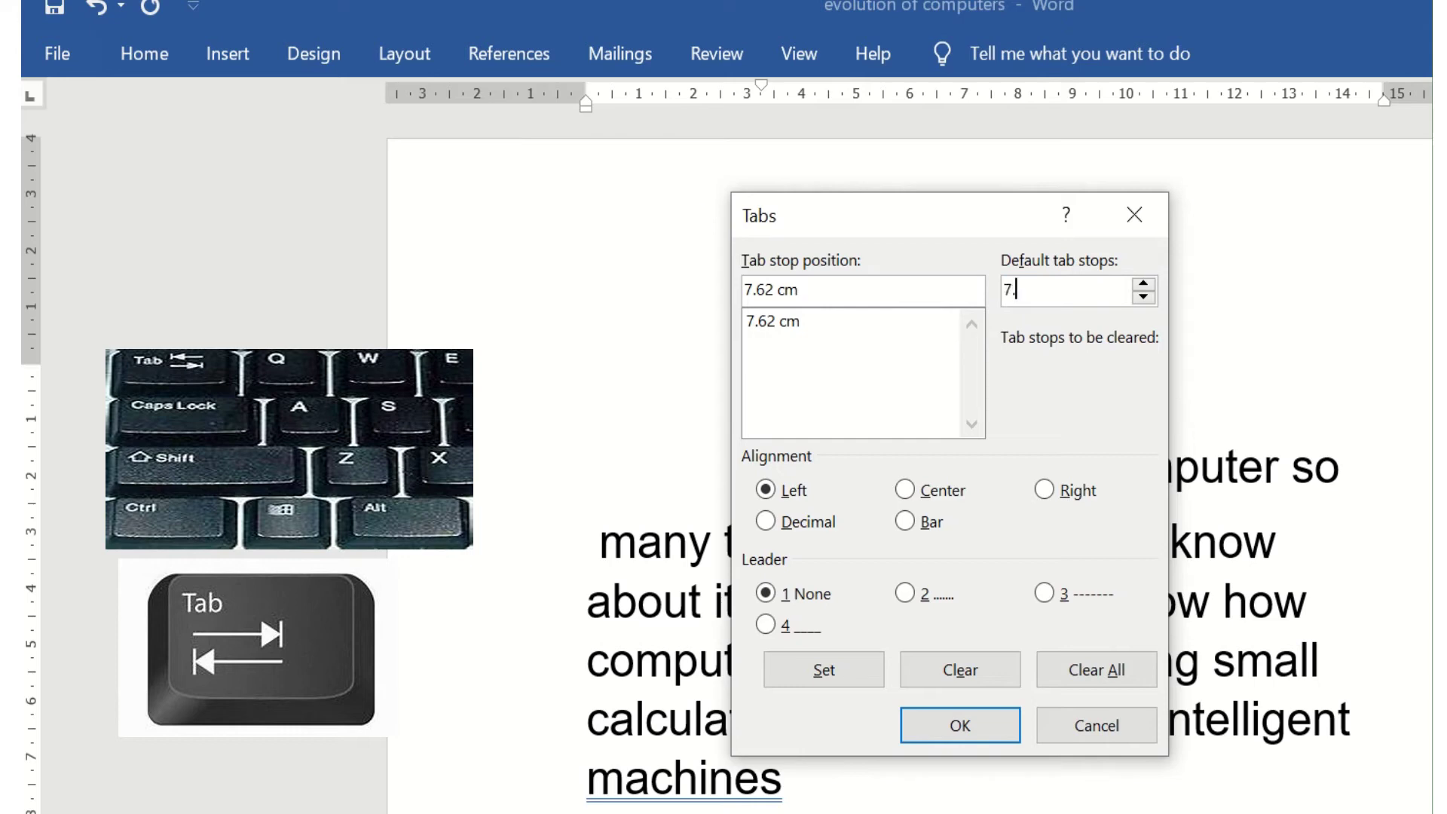
text(62)
click(835, 668)
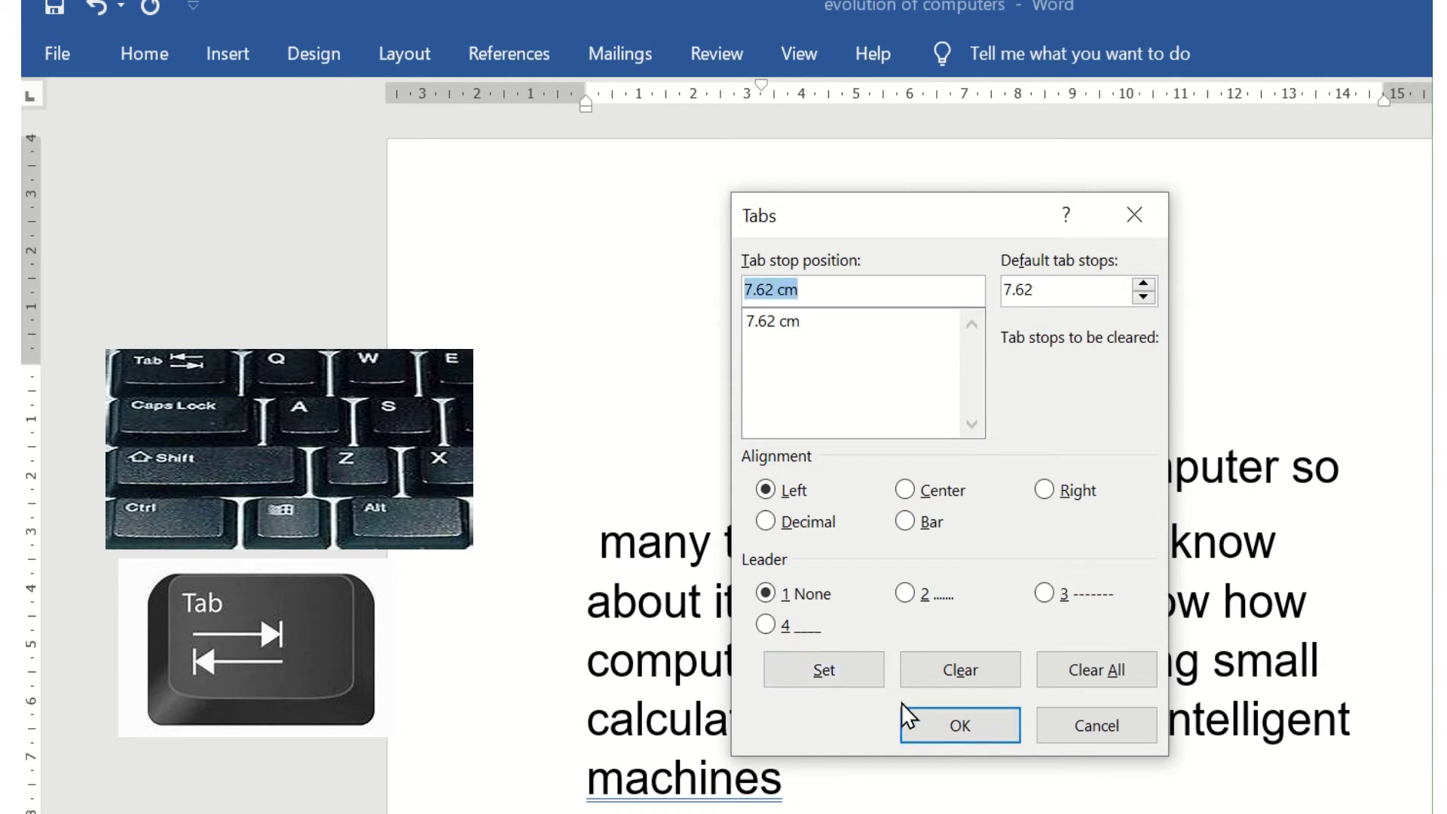
- Apply the 7.62 cm tab stop, tab 'computer' and 'its history?' along, then undo the gaps
click(996, 722)
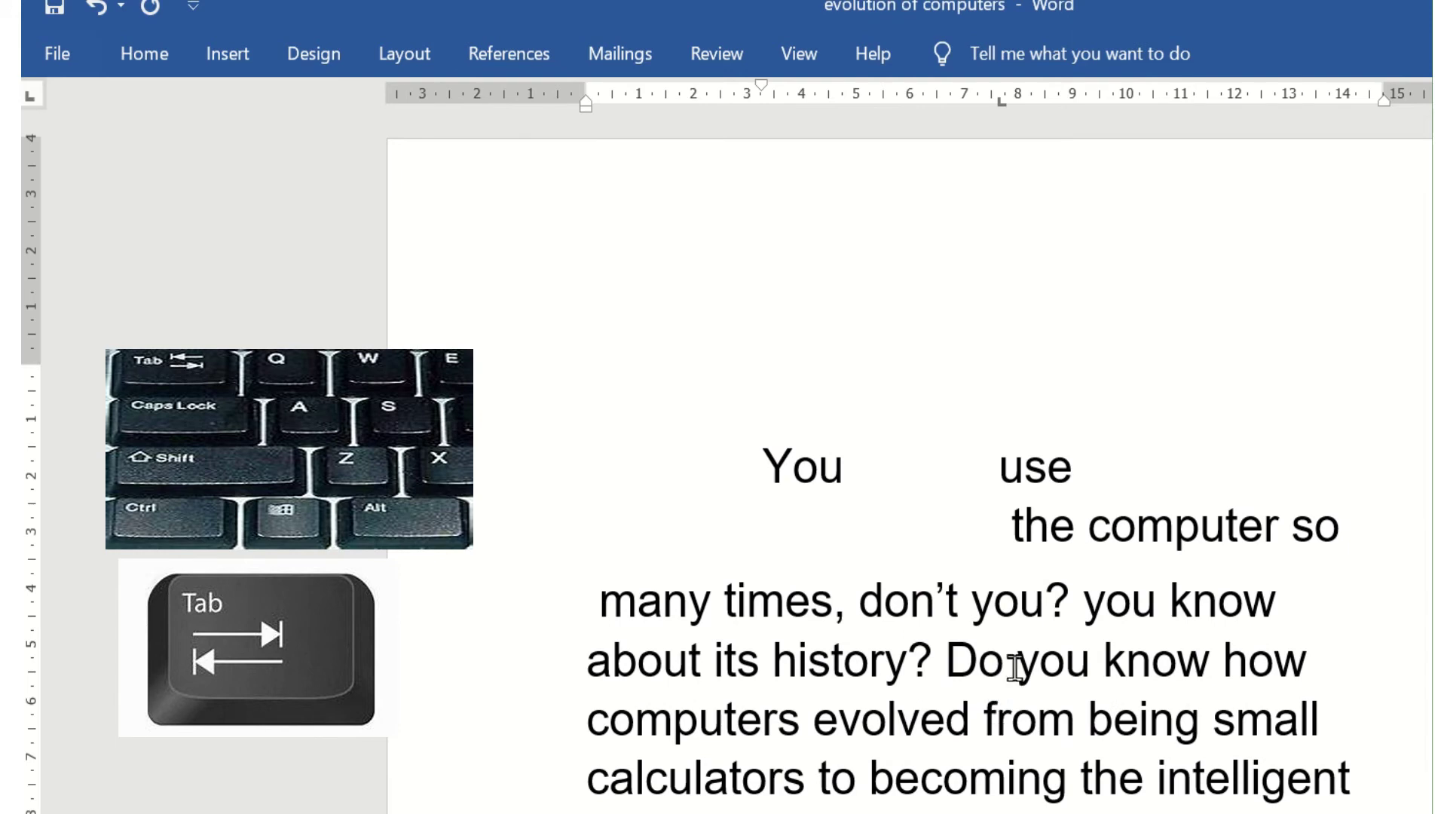
click(1088, 525)
key(Tab)
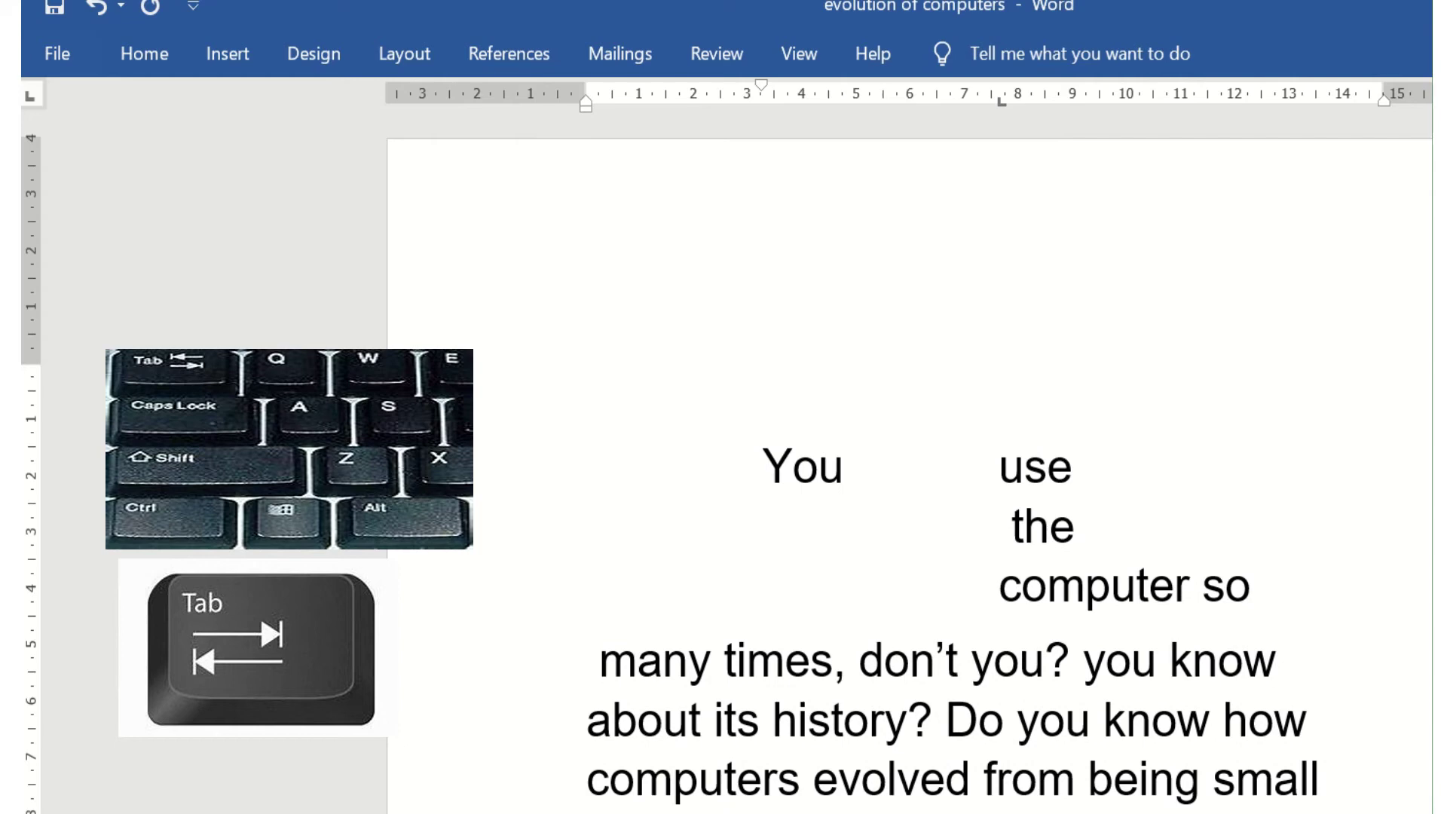
click(932, 715)
click(725, 720)
key(Tab)
key(Tab)
key(Tab)
key(Tab)
key(Tab)
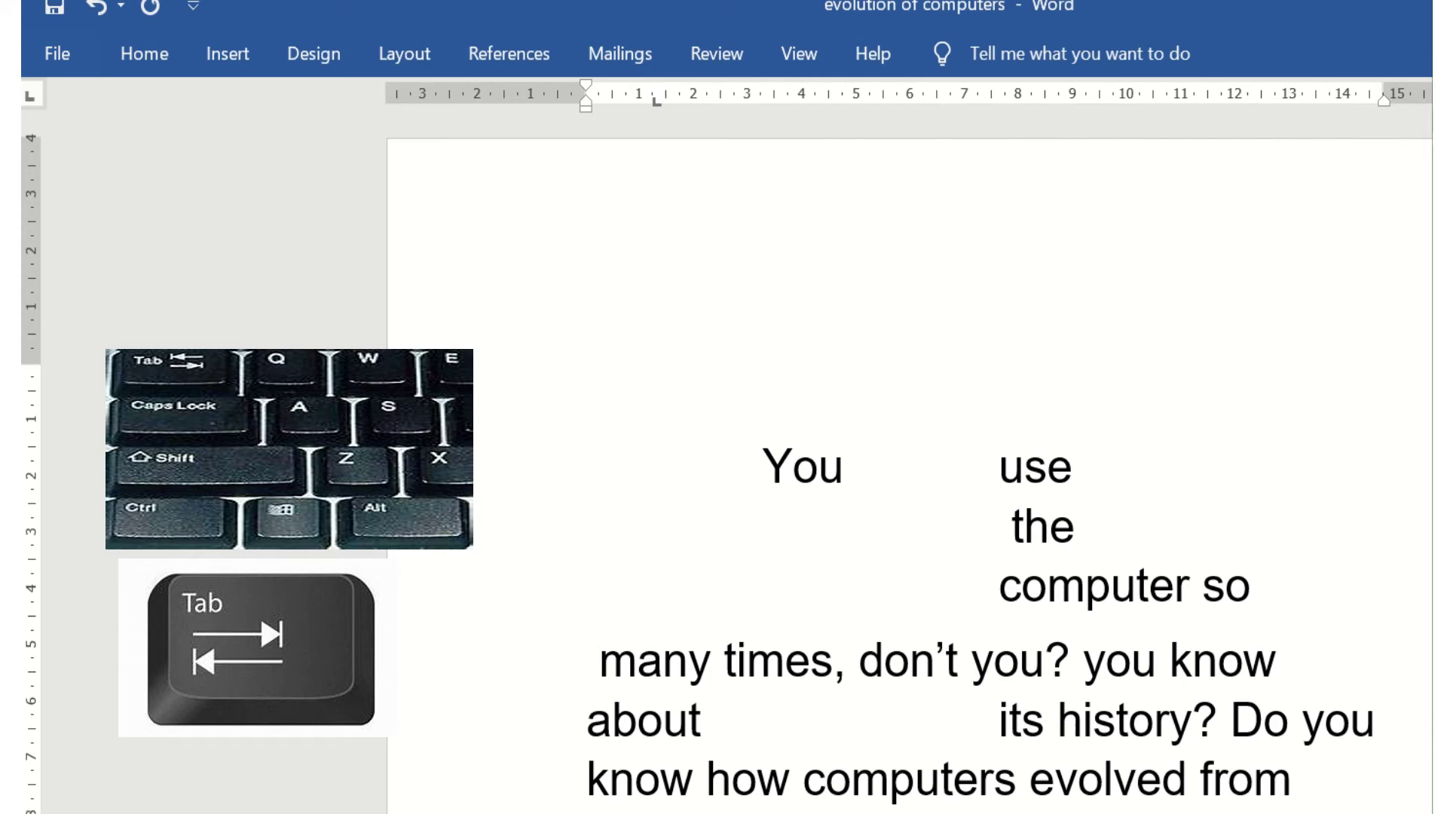
key(ctrl+z)
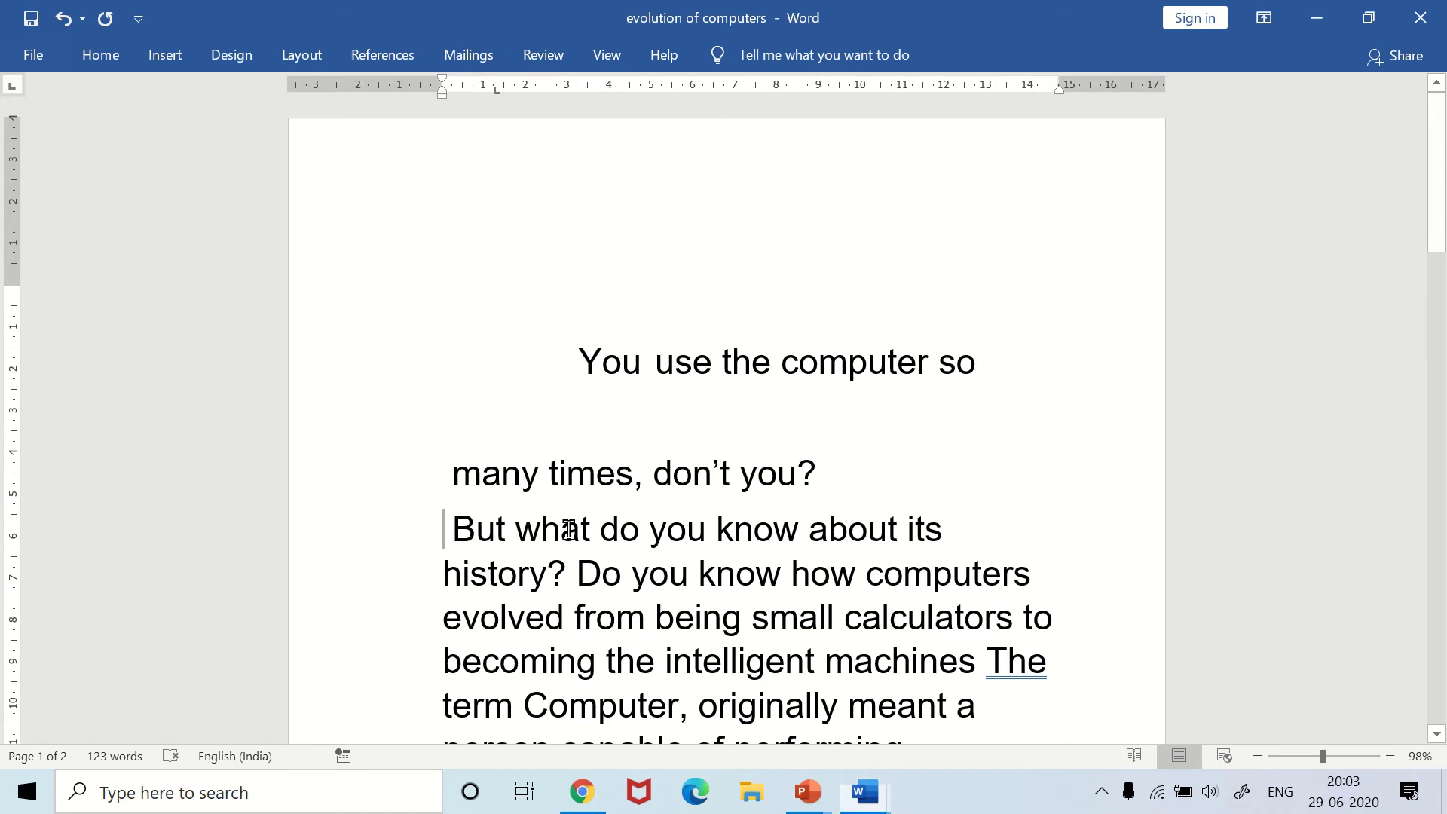
- Start new paragraphs before 'Do you know how computers evolved' and 'The term Computer'
click(576, 575)
key(Return)
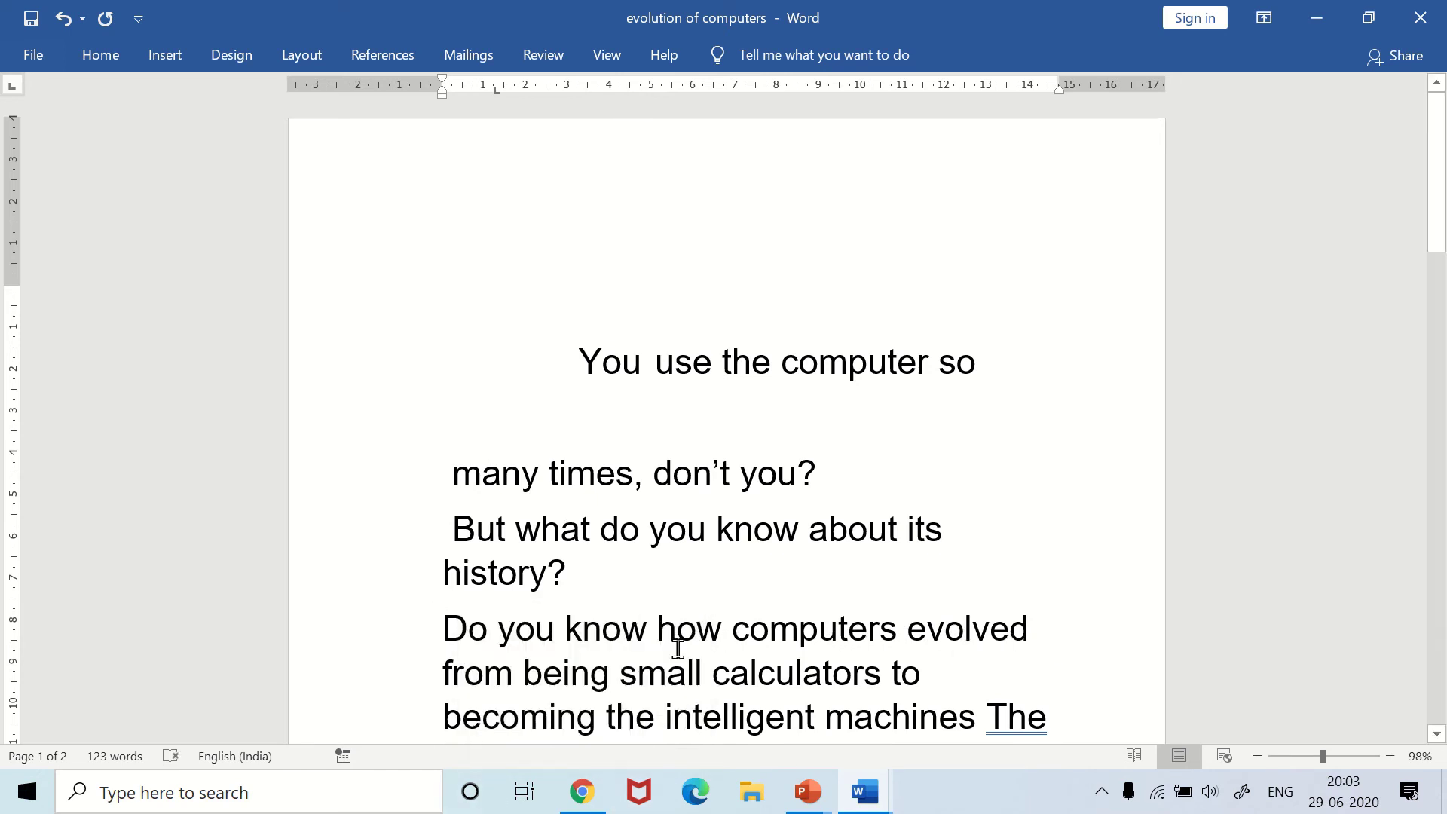
scroll(648, 640, down, 3)
scroll(951, 590, down, 1)
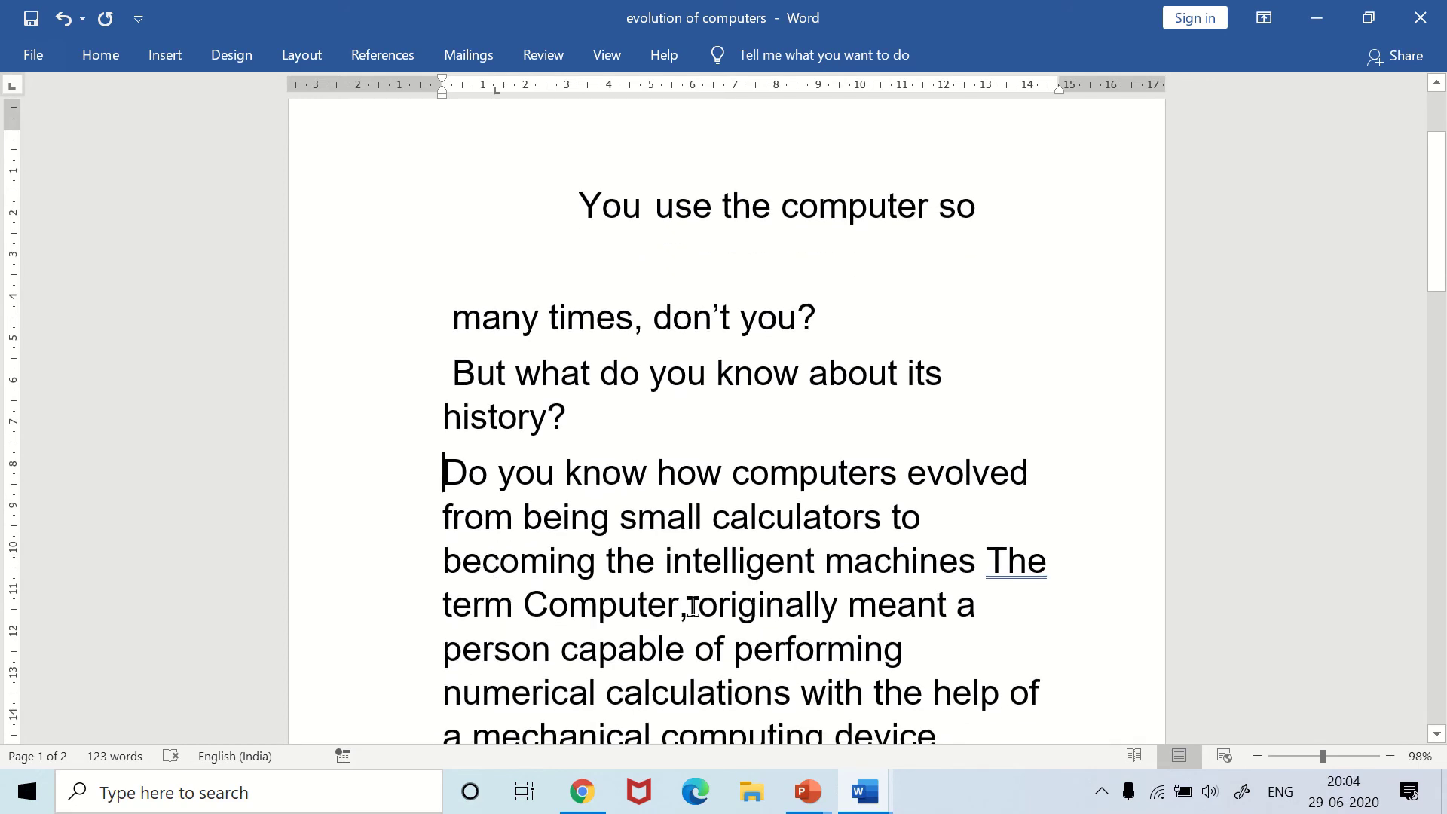
scroll(693, 607, down, 3)
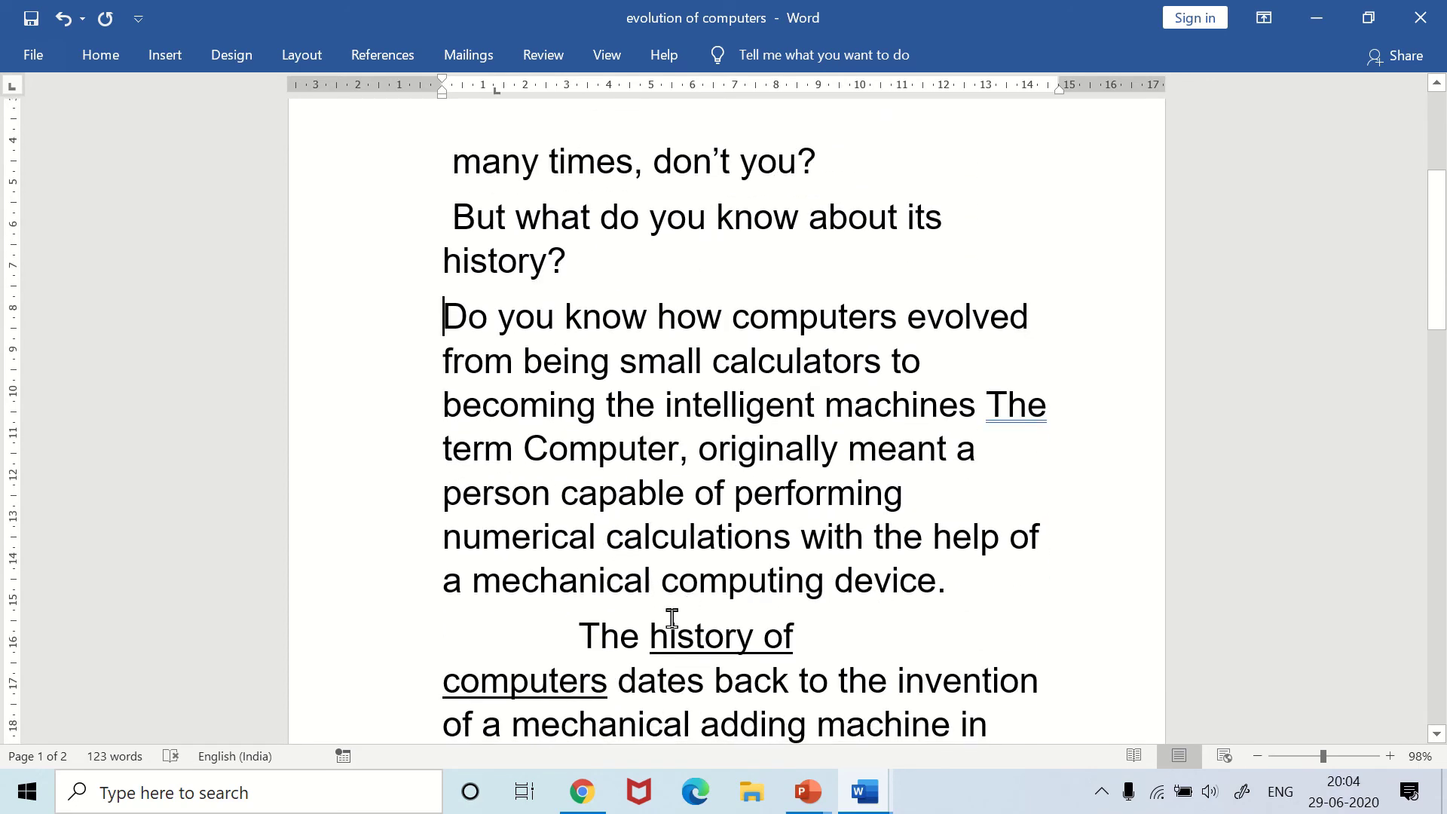
click(986, 407)
key(Return)
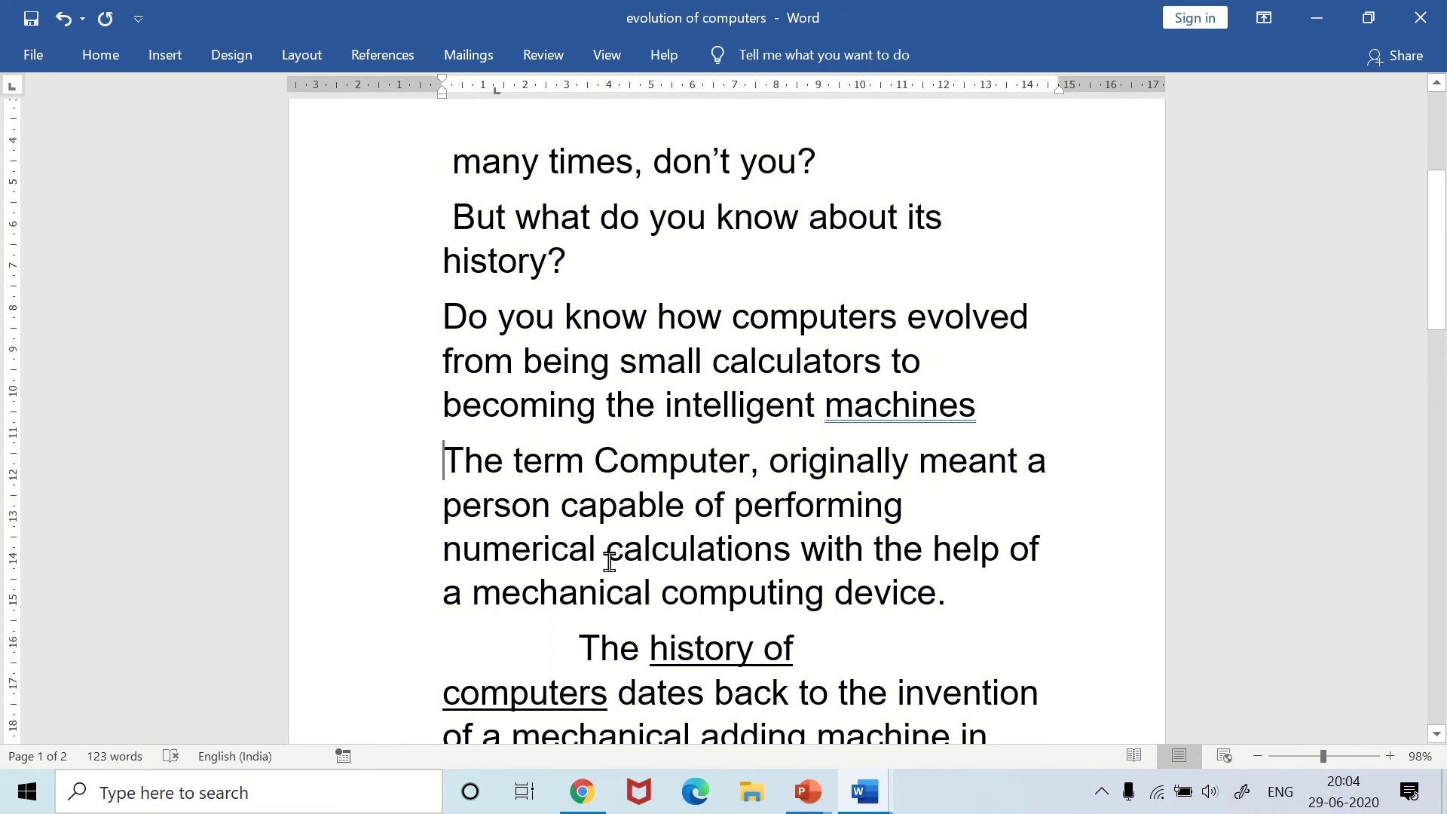
- Insert a page break so 'The term Computer' begins page two
click(179, 56)
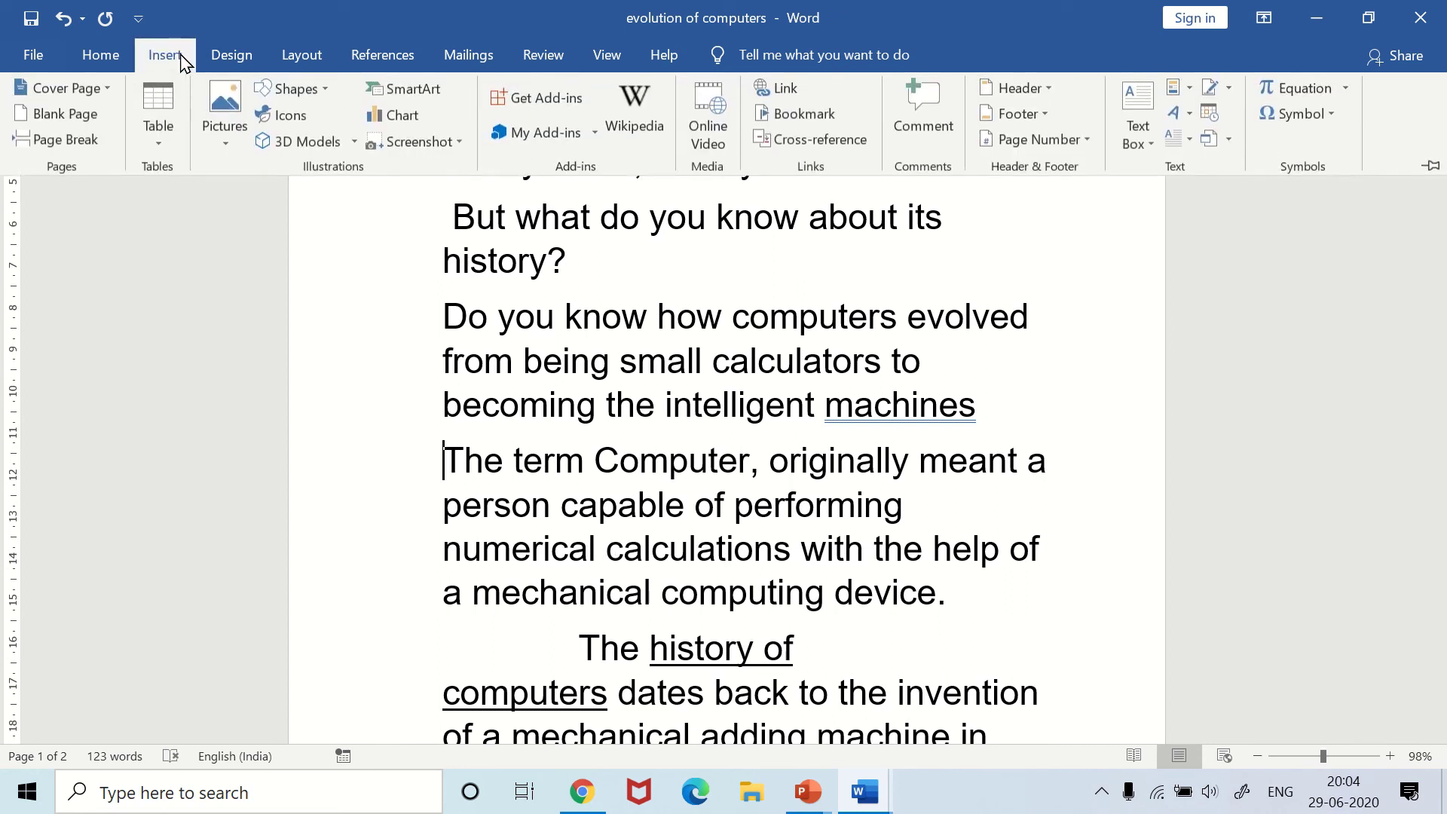
click(50, 144)
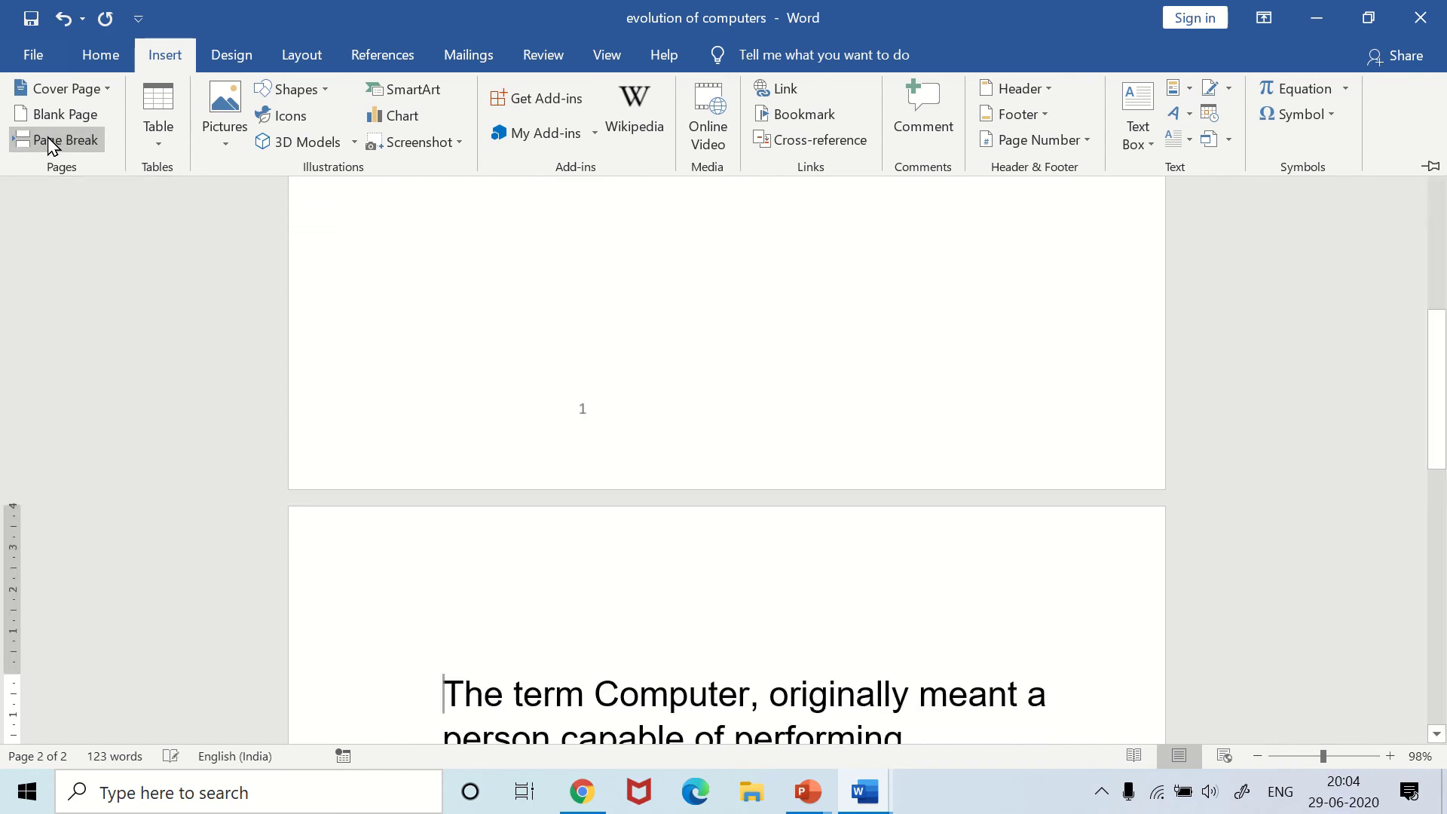
scroll(807, 610, up, 3)
scroll(804, 607, down, 5)
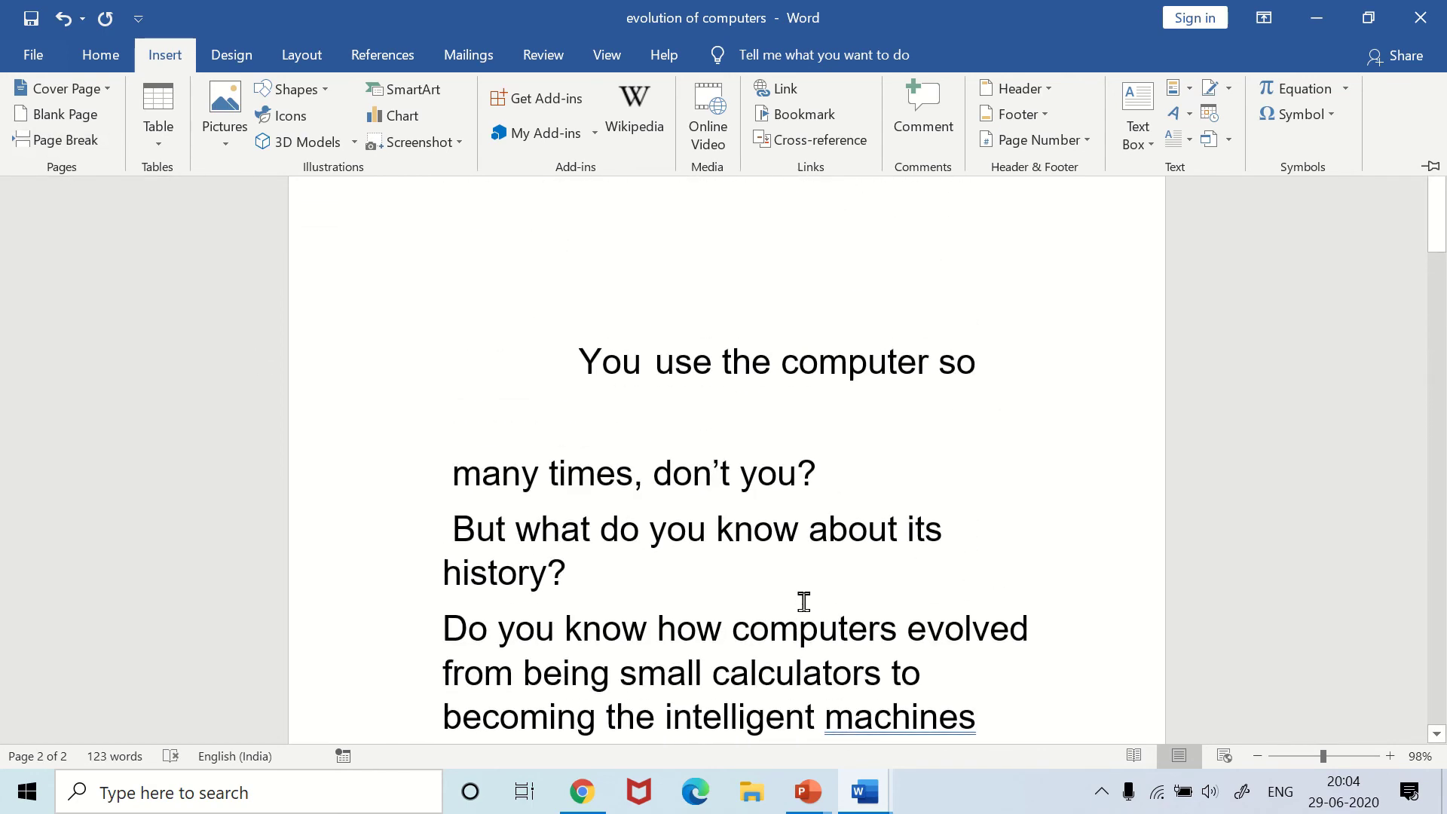
scroll(804, 603, down, 1)
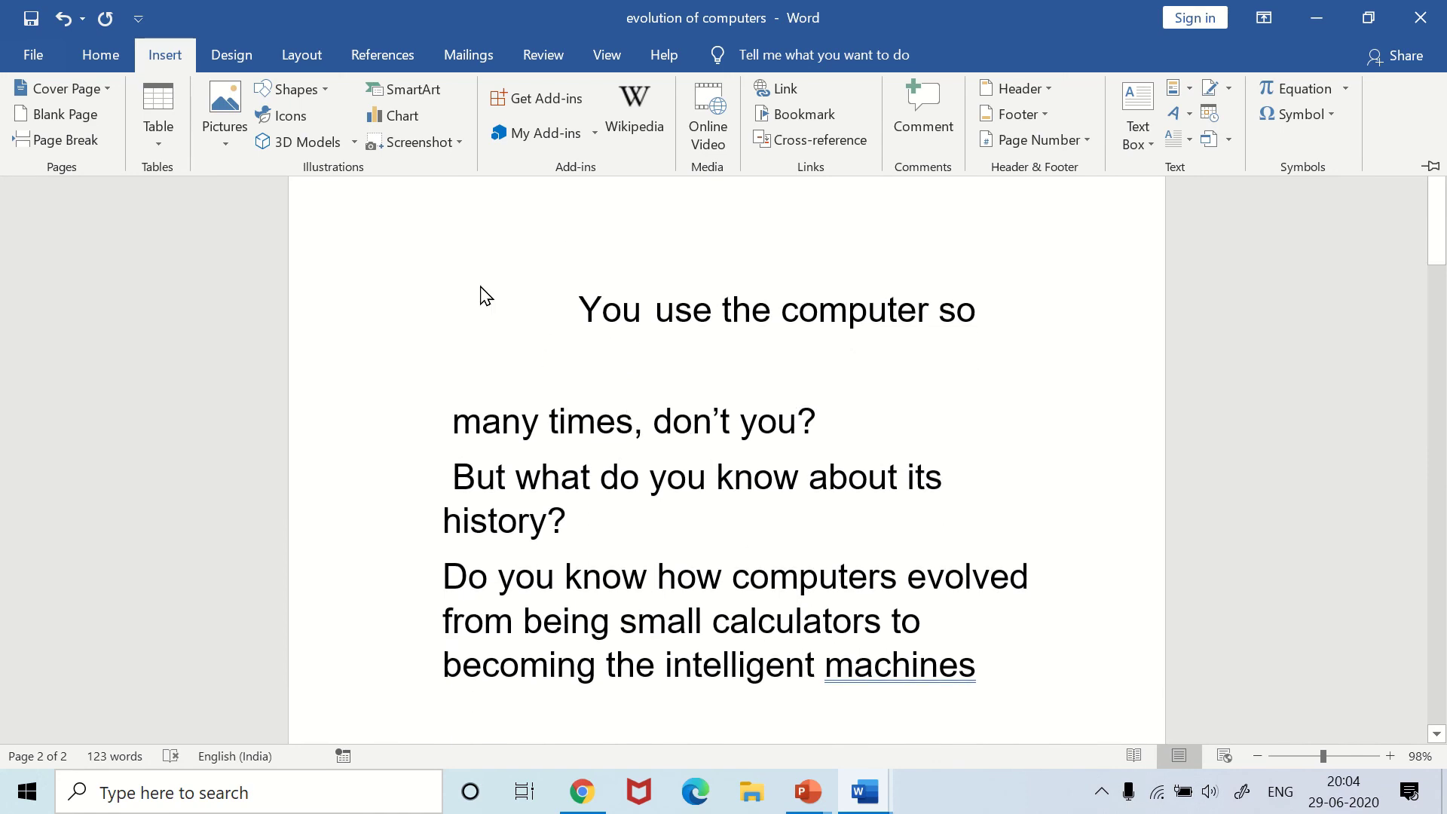
click(594, 320)
- Lay the text from 'You' through 'machines' out in two columns
drag(592, 321, 1023, 678)
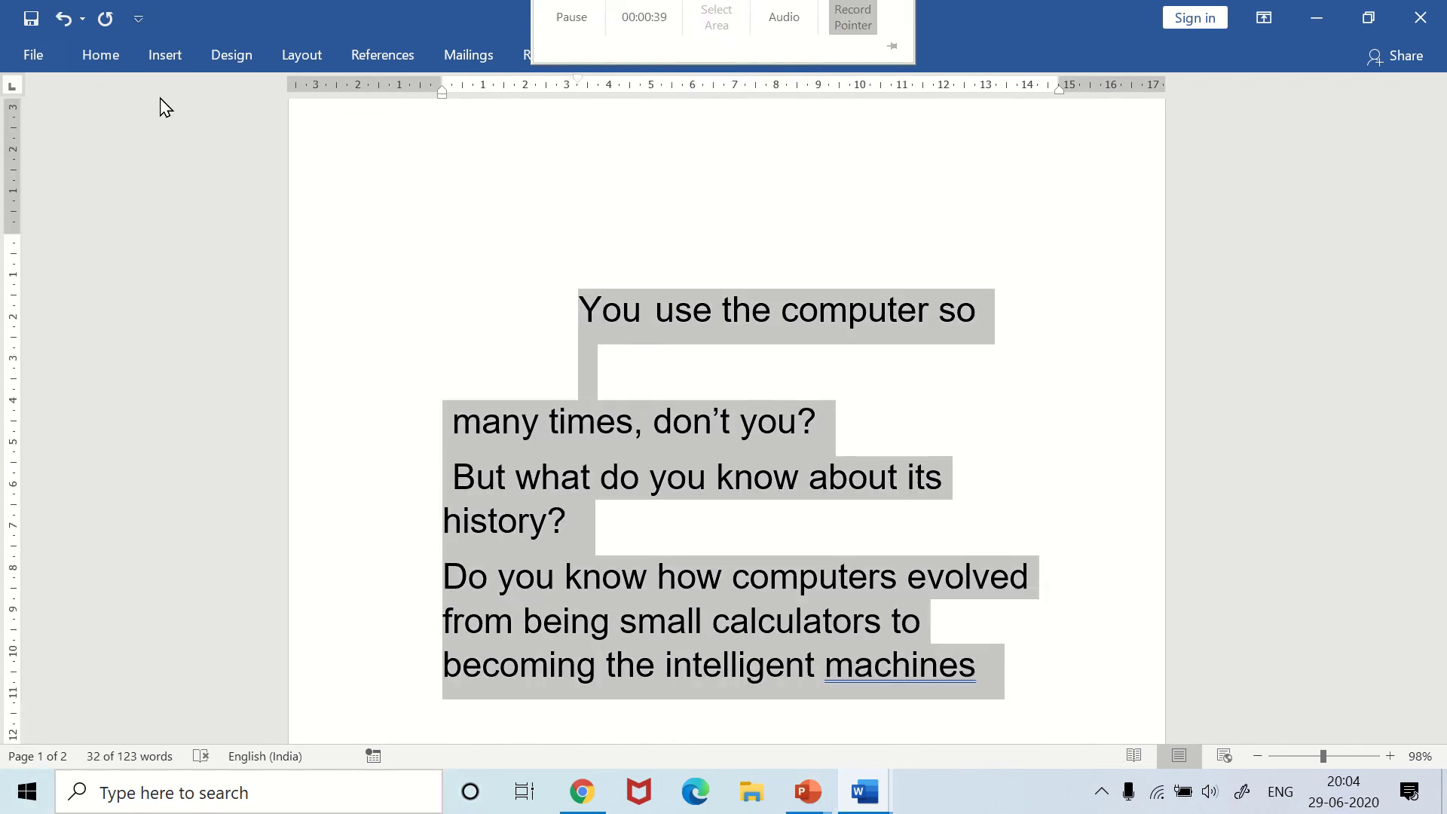
click(316, 56)
click(211, 129)
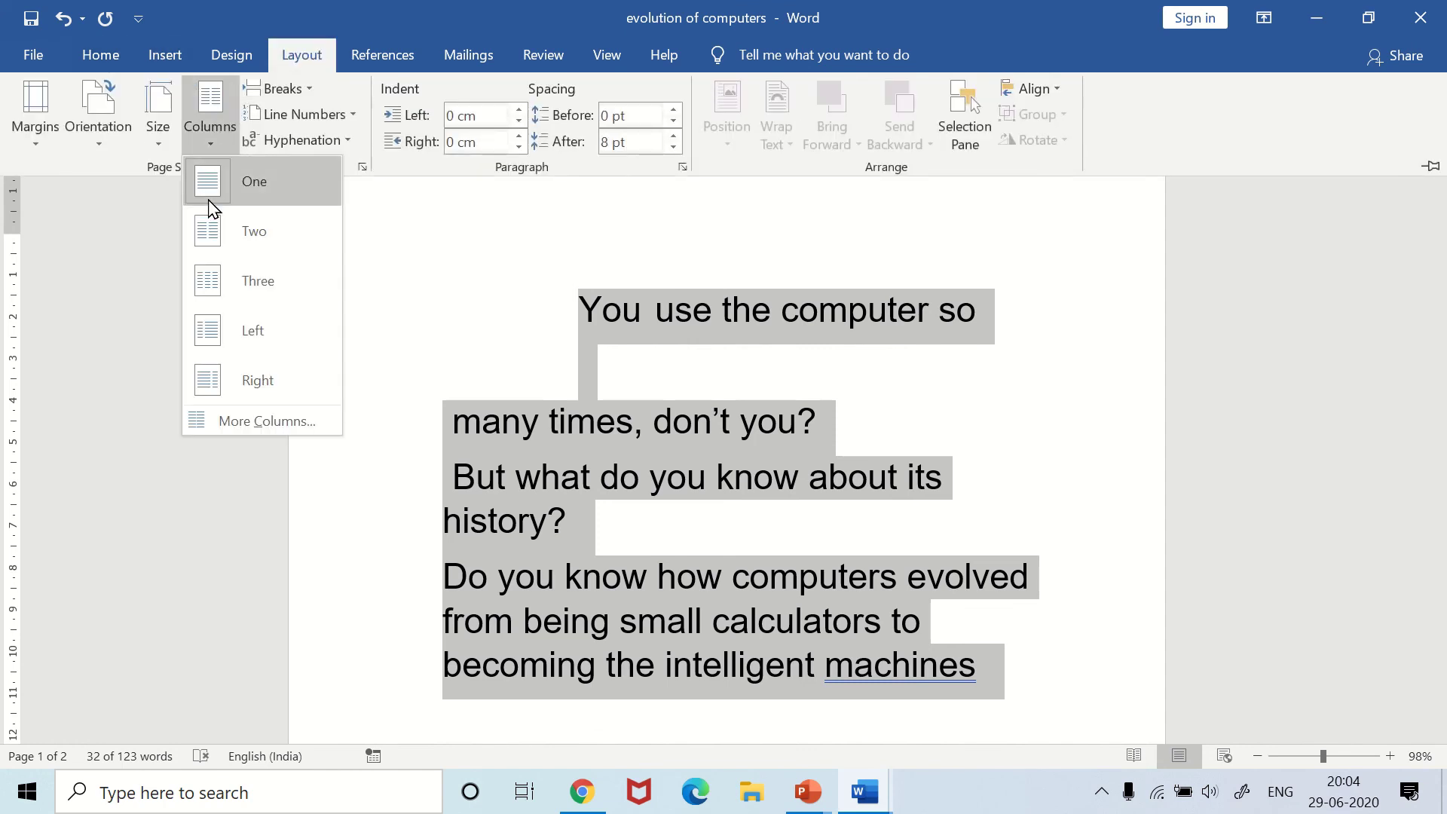
click(214, 228)
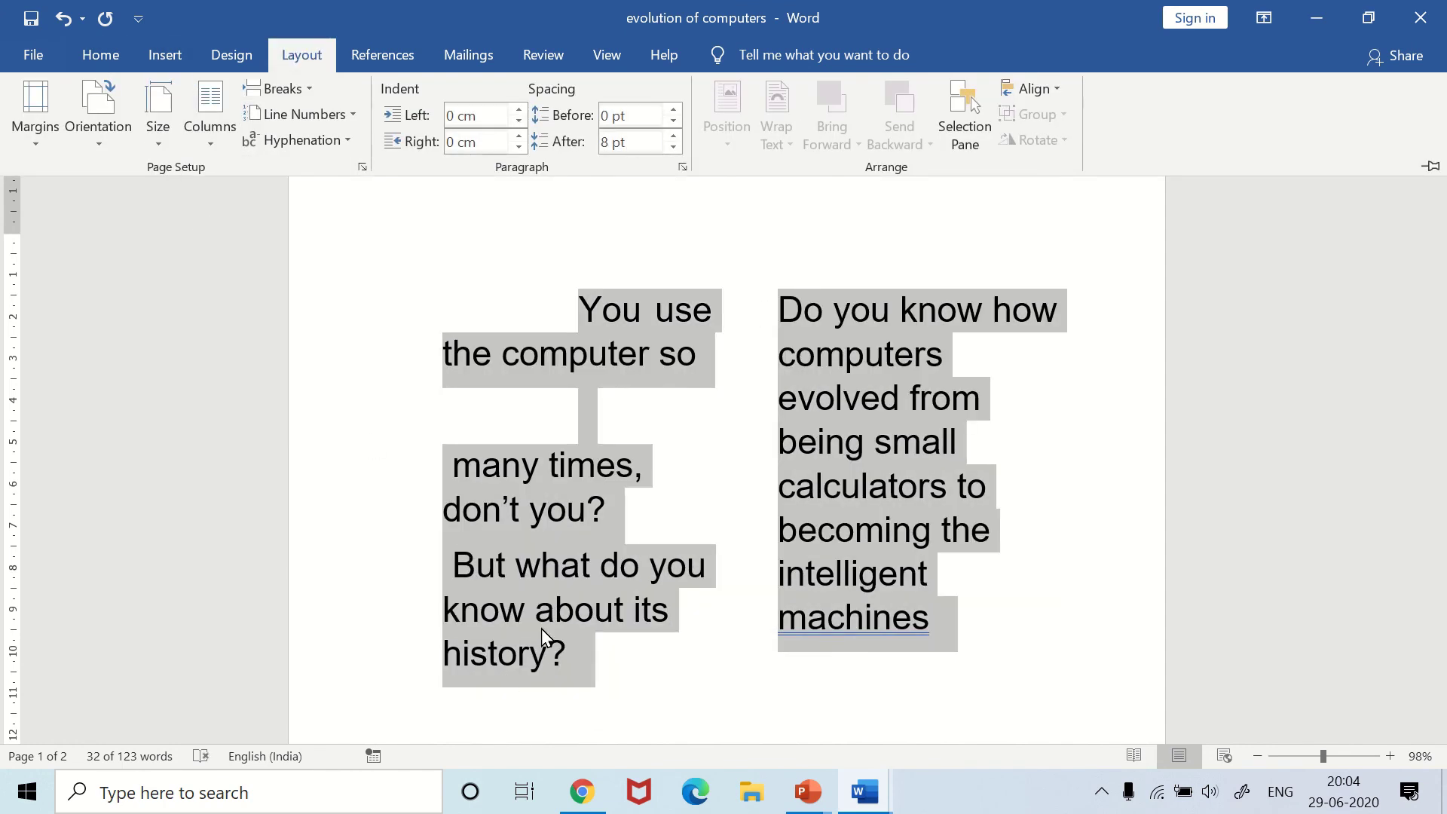
click(537, 562)
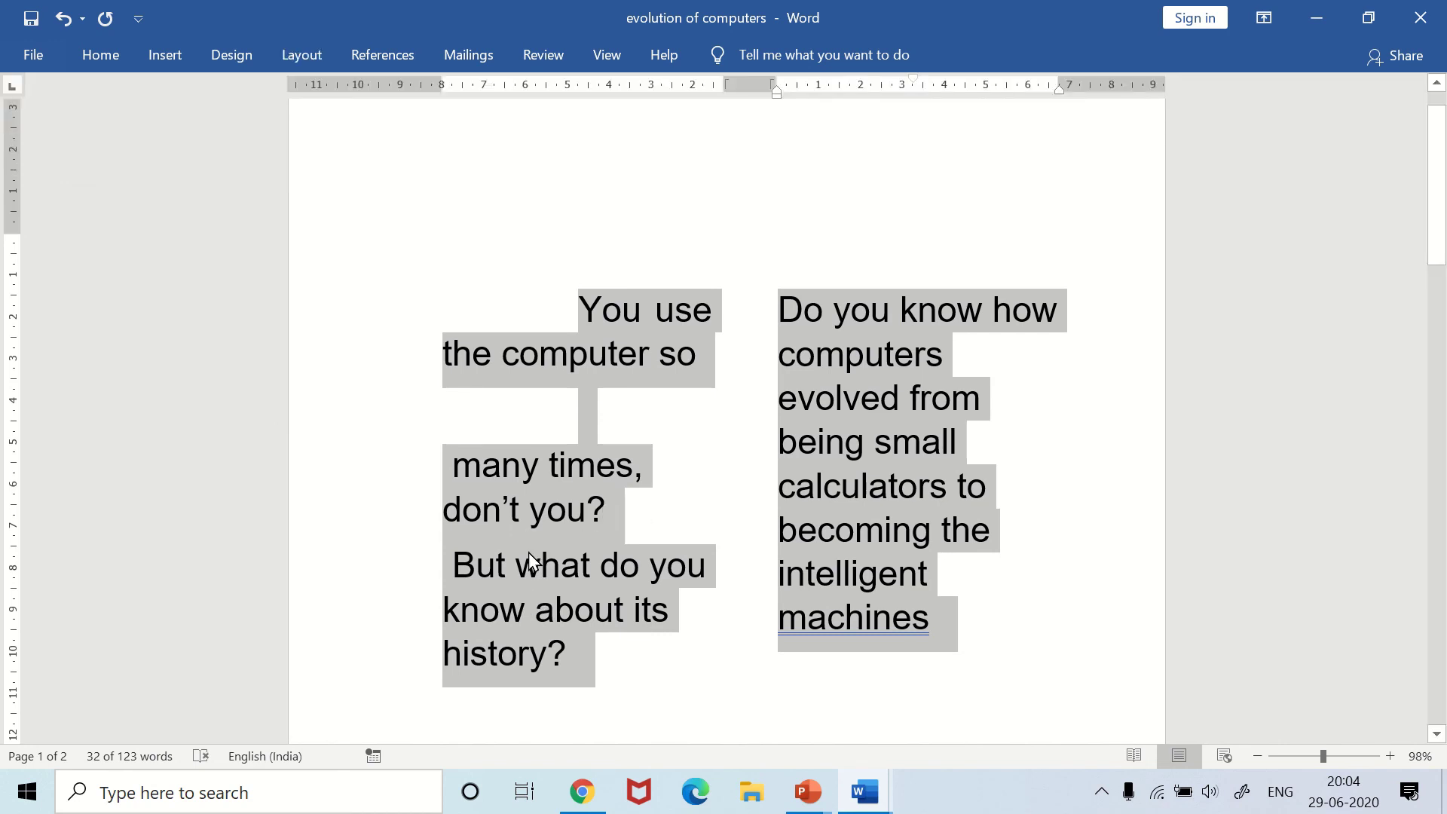
- Insert a column break before 'But what do you know about its history?'
double_click(459, 571)
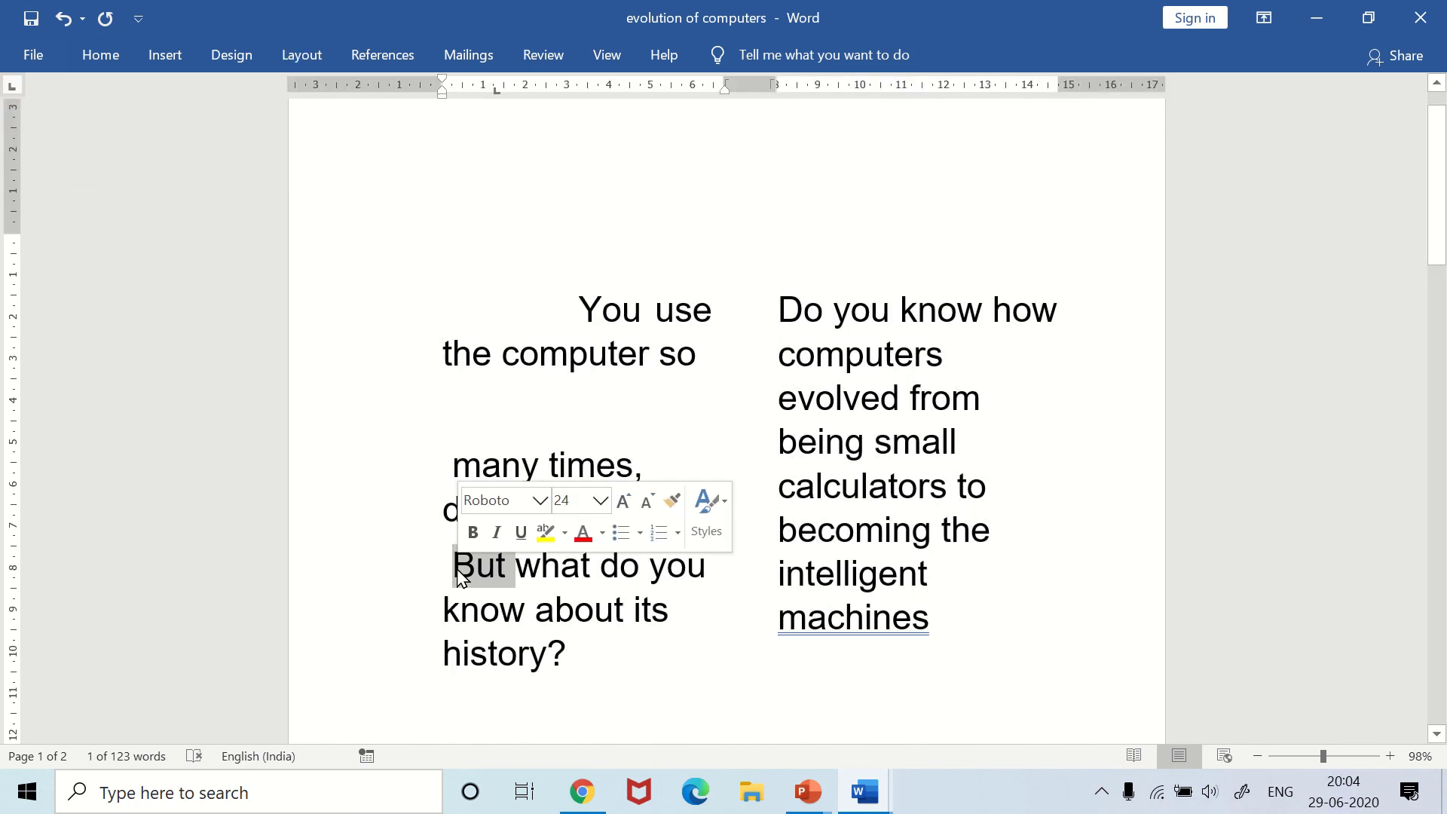
click(459, 573)
click(322, 46)
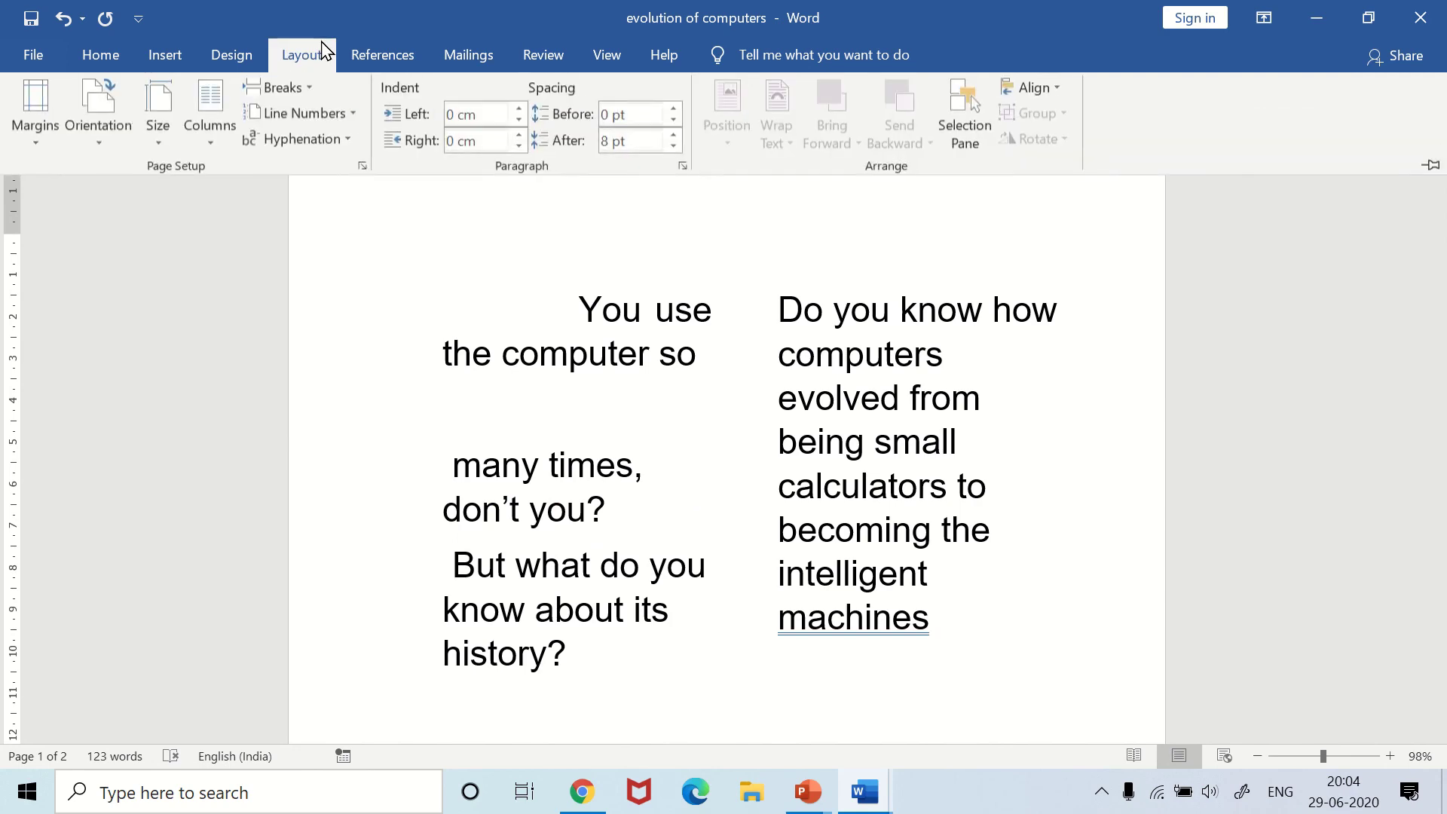
click(310, 91)
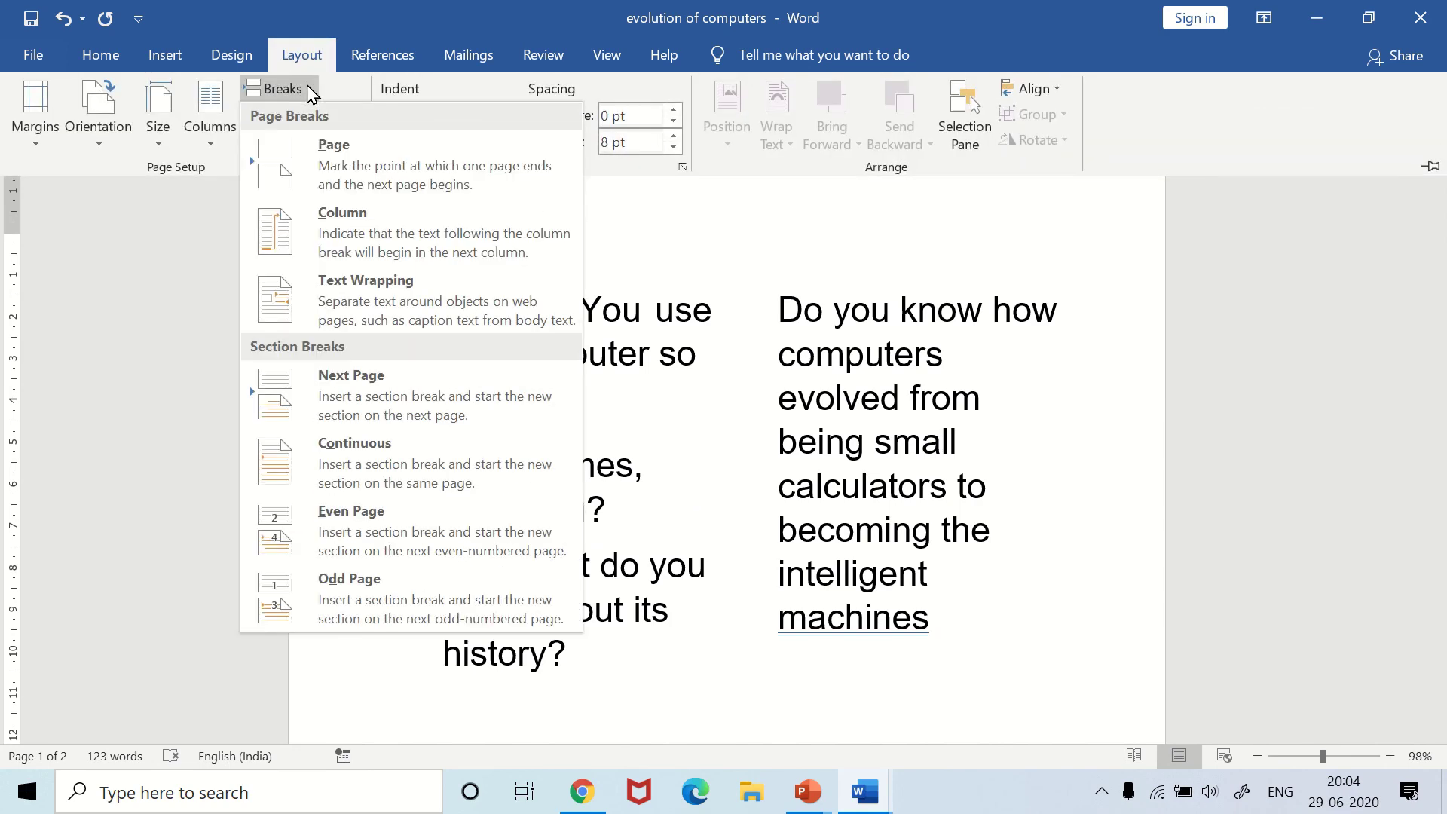
click(314, 220)
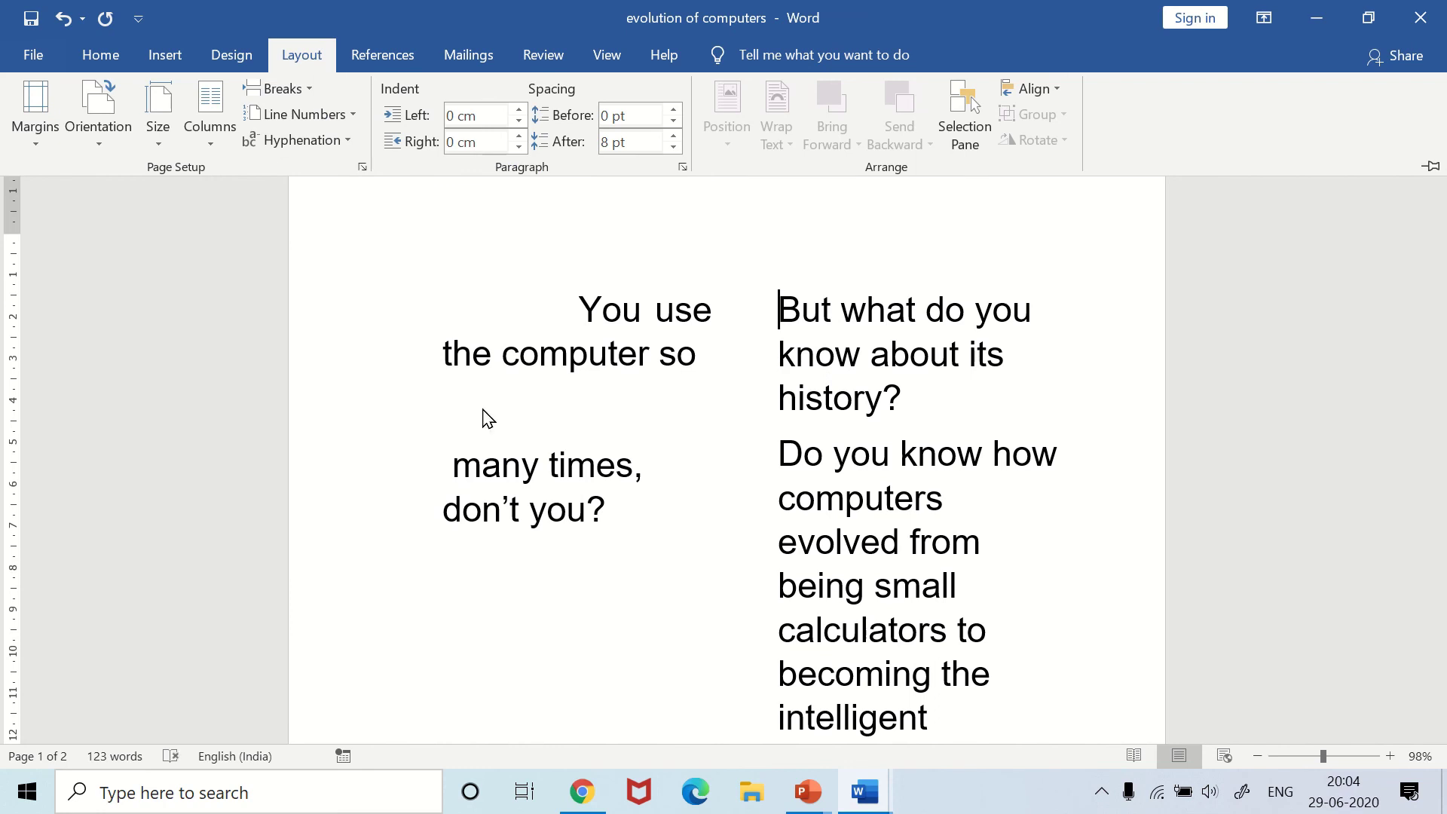
- Switch to the 'advanced features of word processor-paper size' document
mouse_move(714, 9)
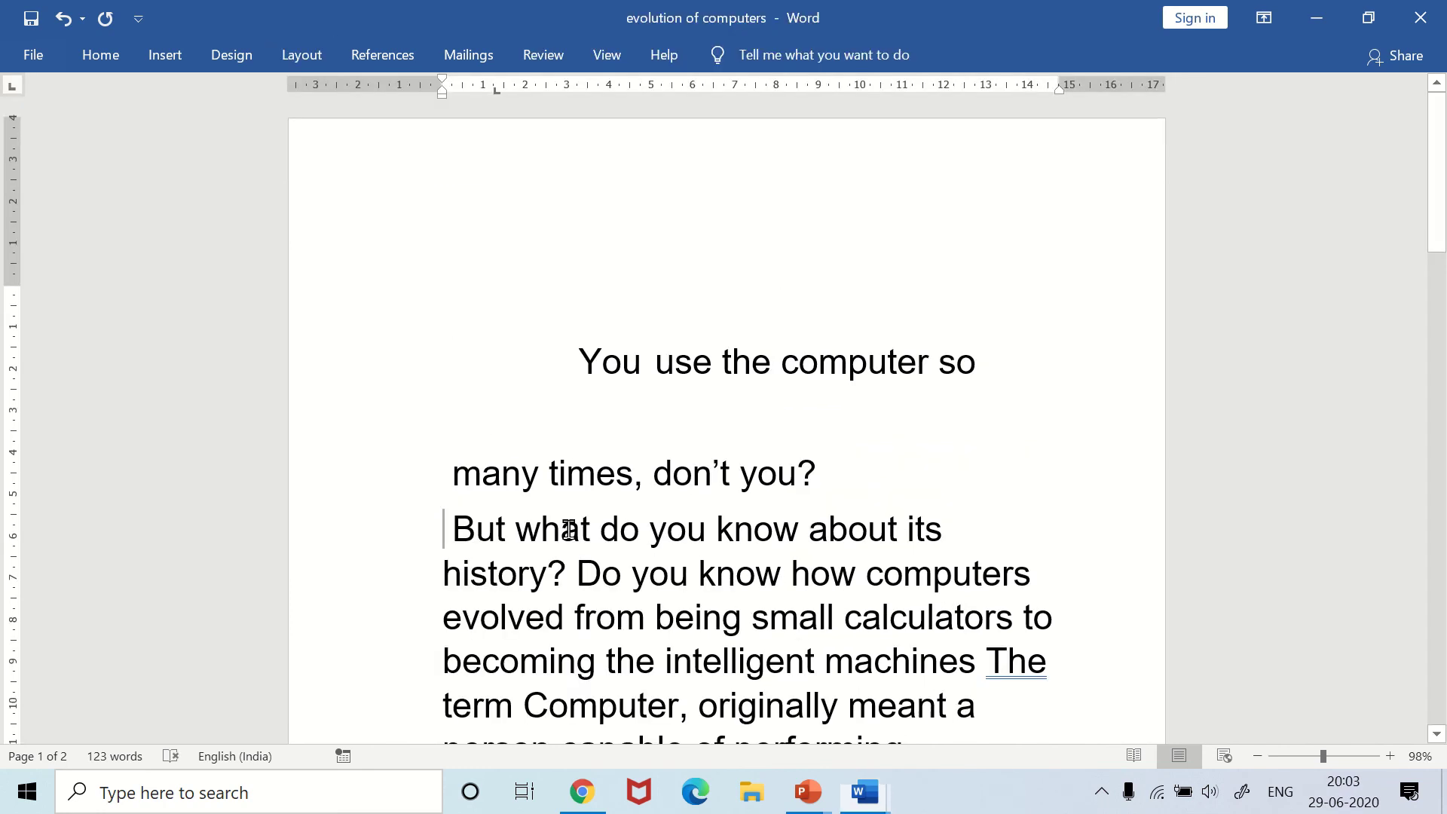